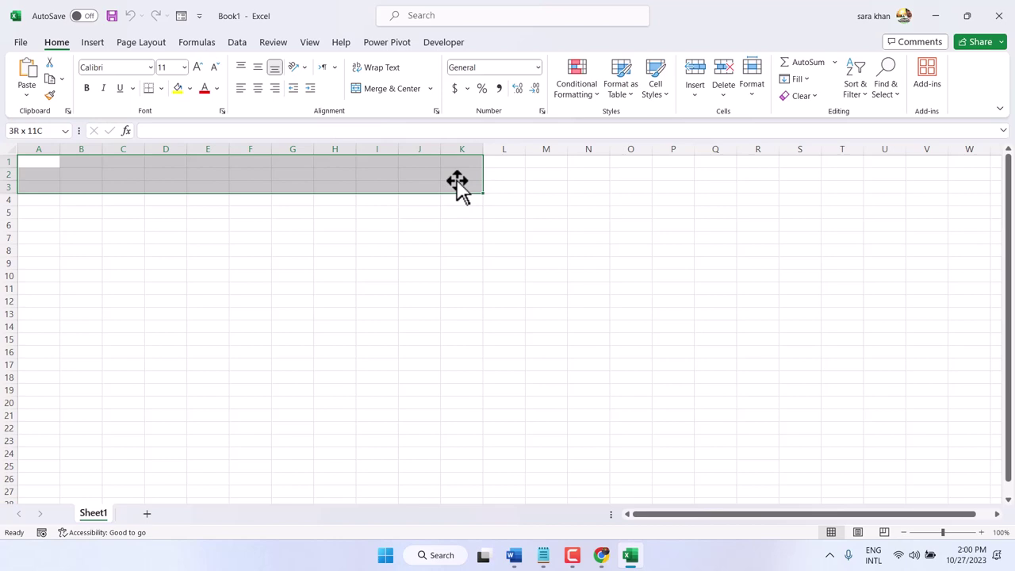
Merge and centre cells A1 through K3 to form the title banner cell.
{"action": "left_click", "coordinate": [400, 89]}
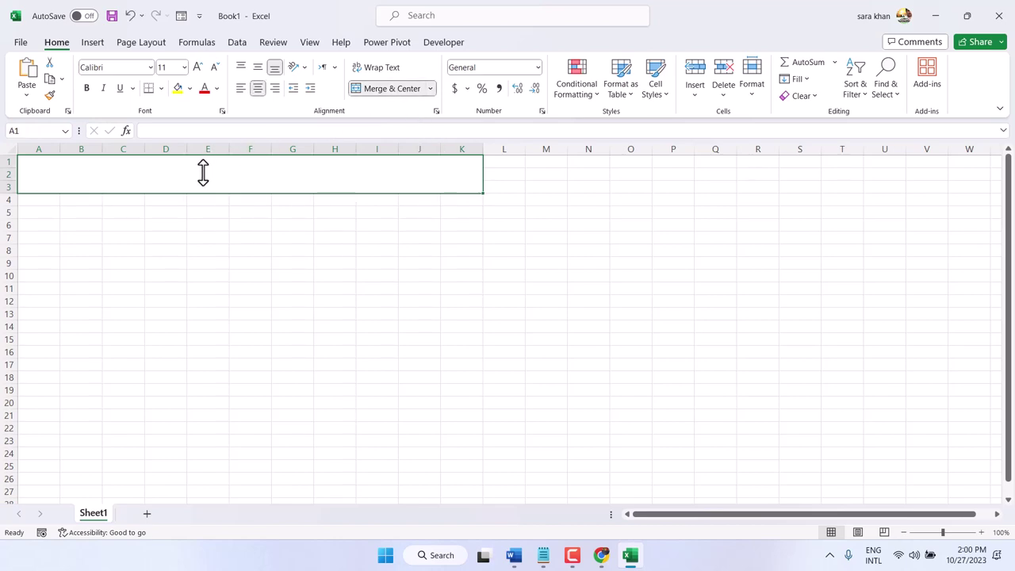
Enter 'Your School Name' in the merged cell and enlarge it to 24 point.
{"action": "double_click", "coordinate": [203, 173]}
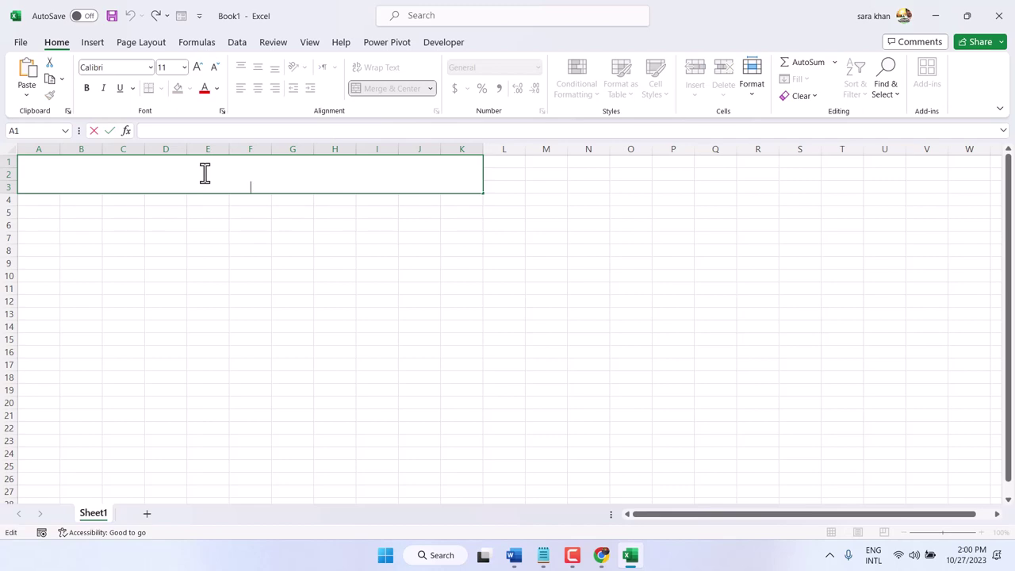
{"action": "type", "text": "Your School Name"}
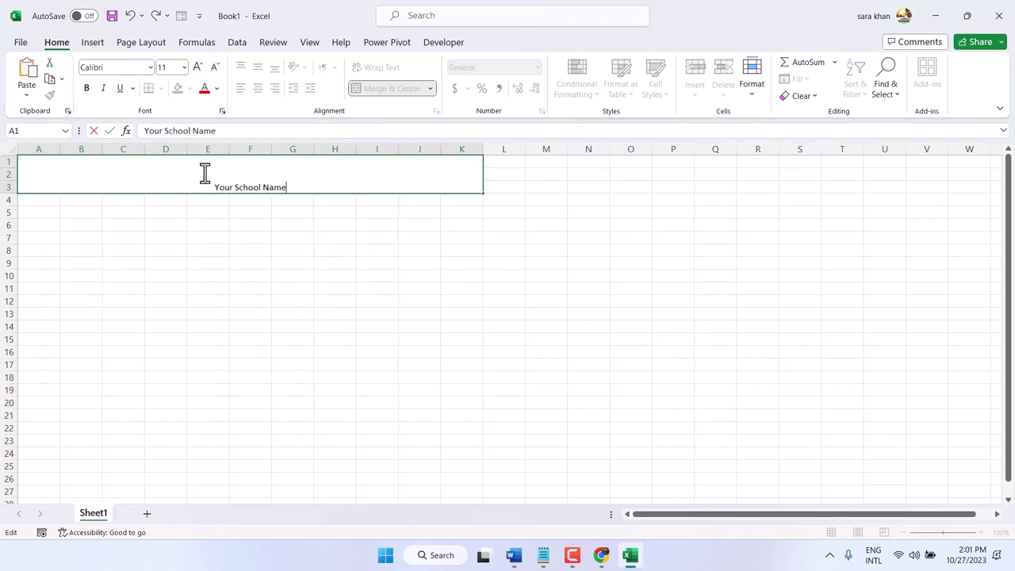
{"action": "double_click", "coordinate": [293, 187]}
{"action": "left_click_drag", "start_coordinate": [252, 187], "coordinate": [215, 181]}
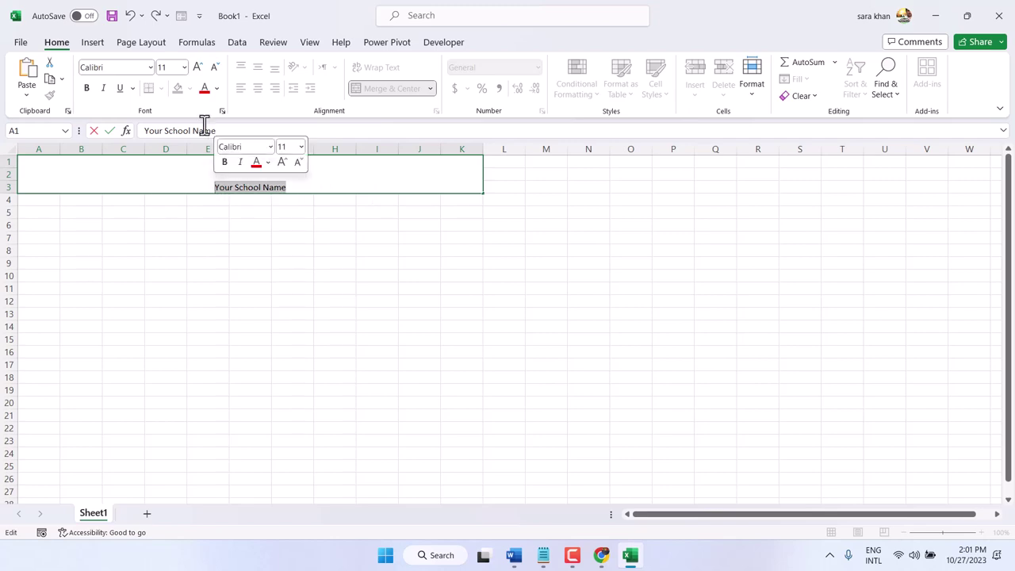
{"action": "left_click", "coordinate": [198, 70]}
{"action": "left_click", "coordinate": [198, 70]}
{"action": "left_click", "coordinate": [198, 70]}
{"action": "left_click", "coordinate": [198, 69]}
{"action": "left_click", "coordinate": [197, 70]}
{"action": "left_click", "coordinate": [197, 69]}
{"action": "left_click", "coordinate": [197, 70]}
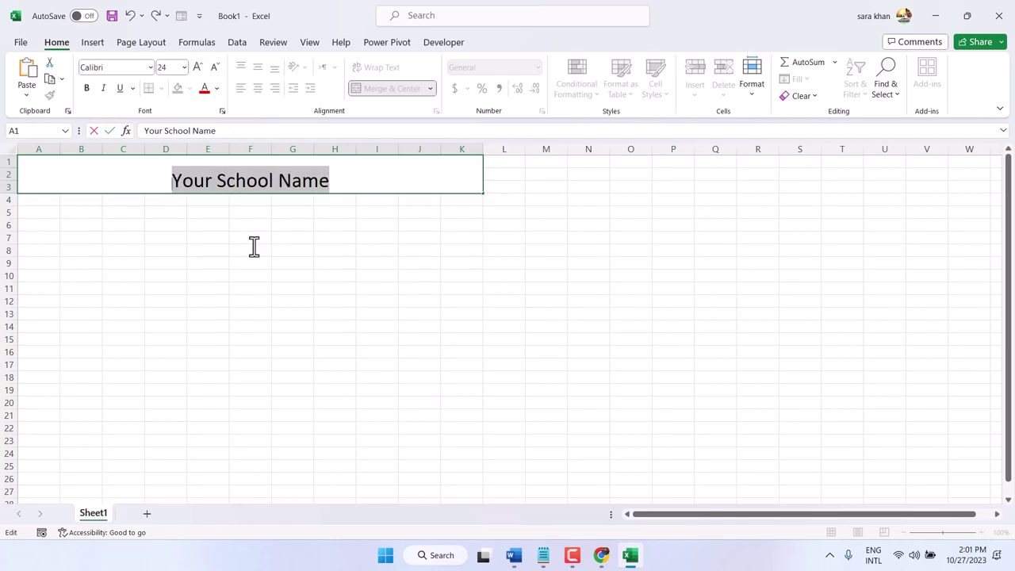
{"action": "left_click", "coordinate": [253, 248]}
Middle-align the school-name title vertically and make it bold.
{"action": "left_click", "coordinate": [216, 162]}
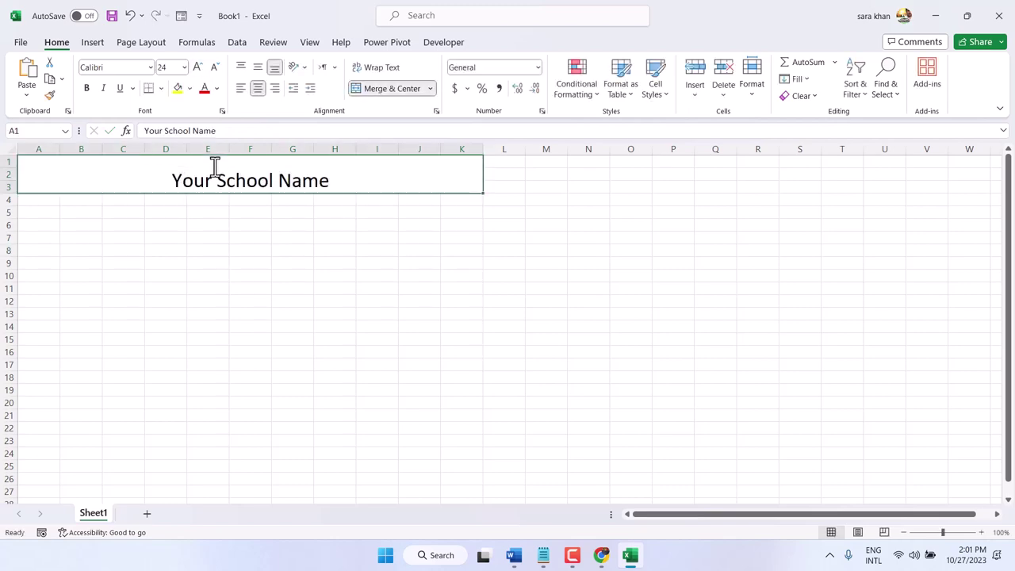
{"action": "left_click", "coordinate": [258, 69]}
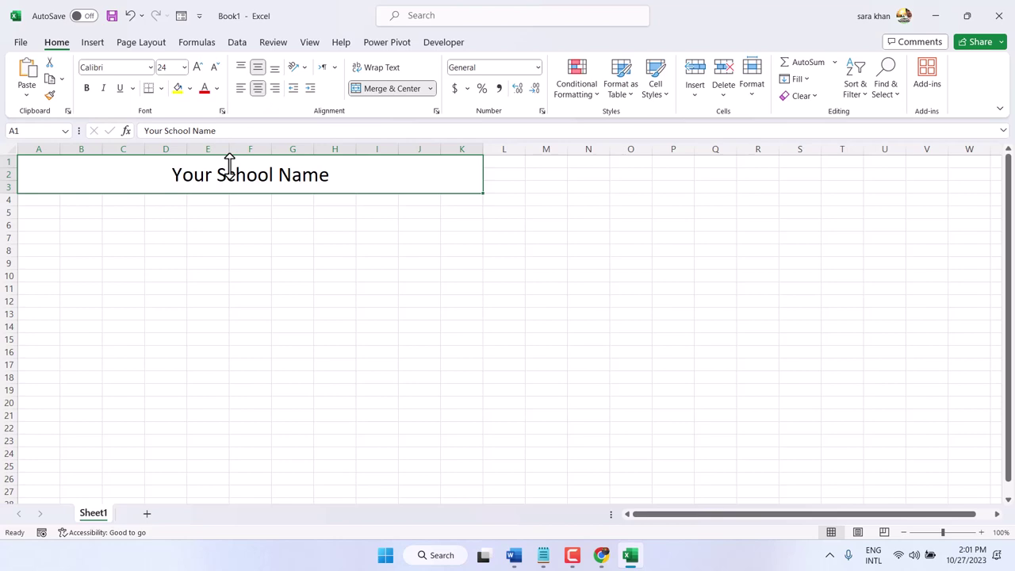
{"action": "left_click", "coordinate": [87, 89]}
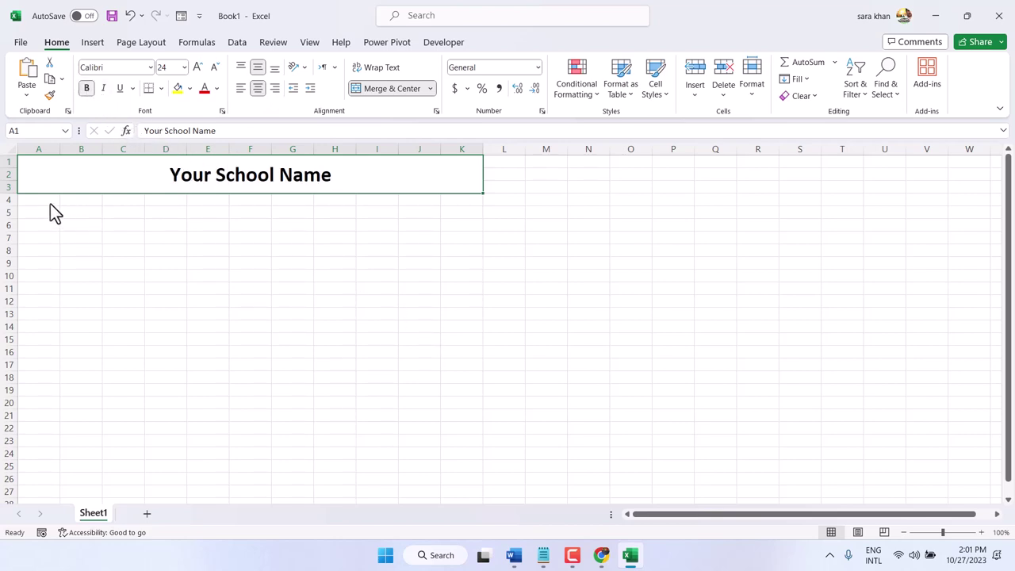
Merge and centre A4:K5 and set its font size to 26.
{"action": "left_click_drag", "start_coordinate": [45, 203], "coordinate": [465, 215]}
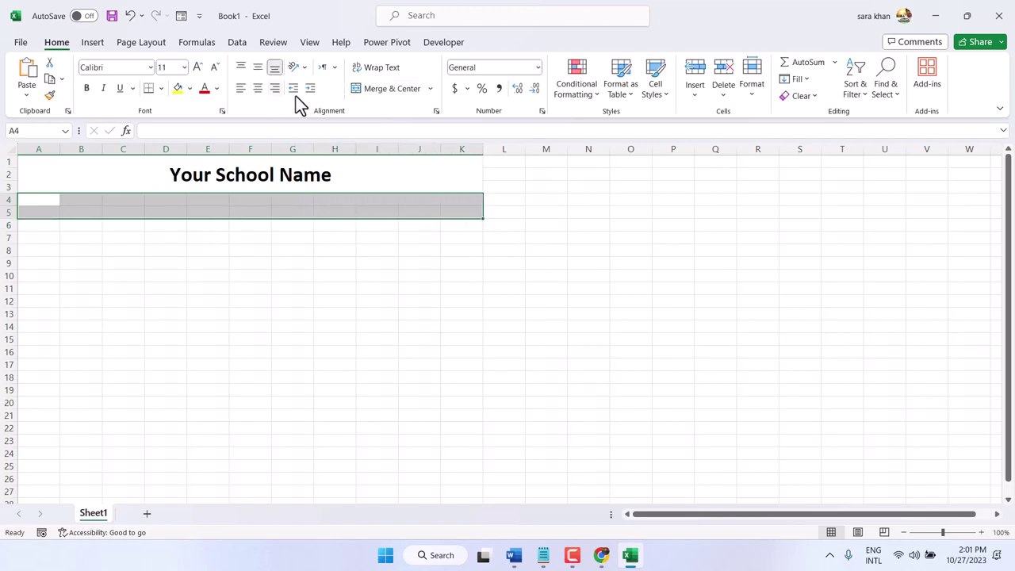
{"action": "left_click", "coordinate": [385, 91]}
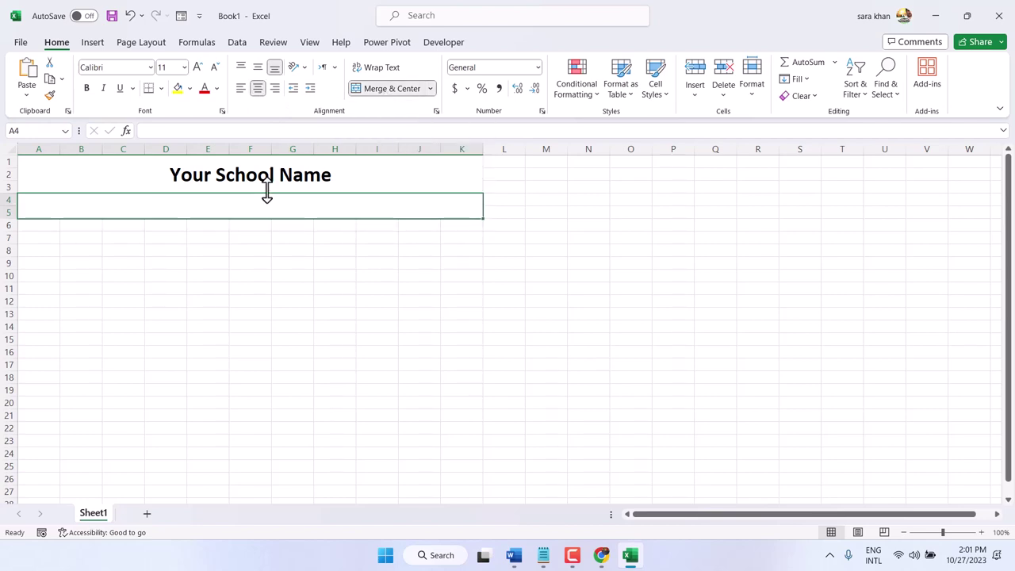
{"action": "left_click", "coordinate": [185, 67]}
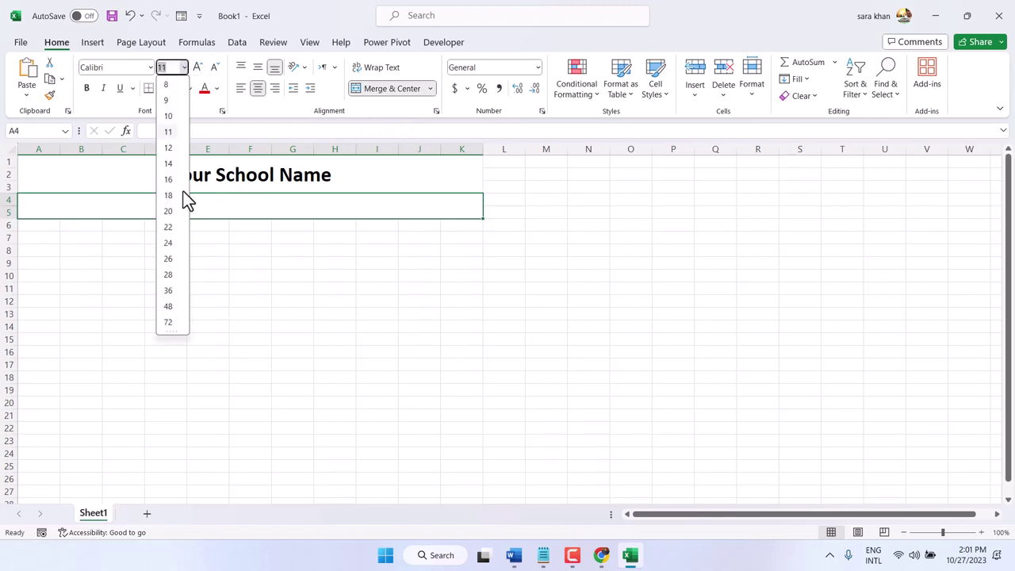
{"action": "left_click", "coordinate": [168, 259]}
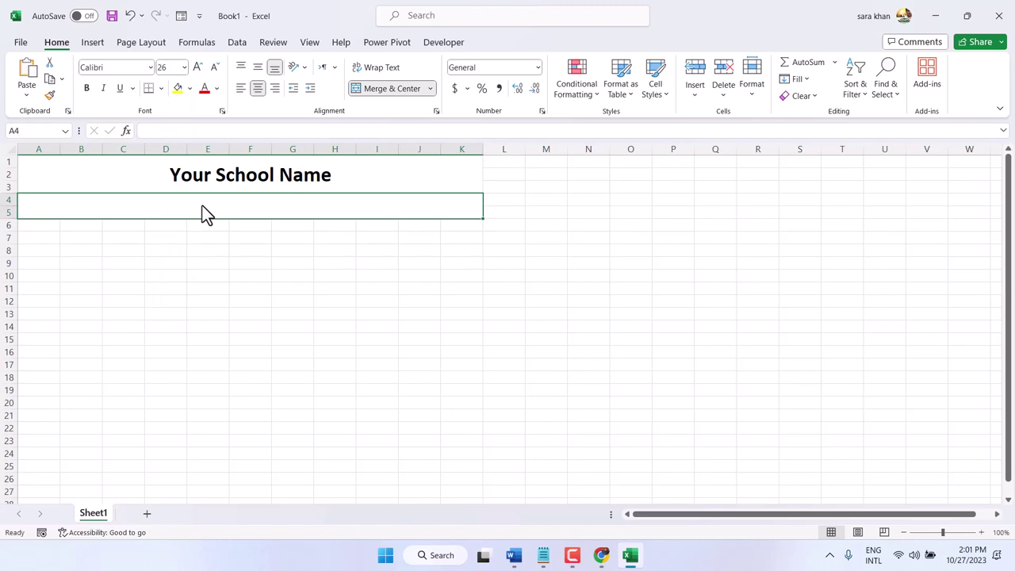
Enter 'Class V' in the merged A4:K5 cell and make it bold.
{"action": "type", "text": "C"}
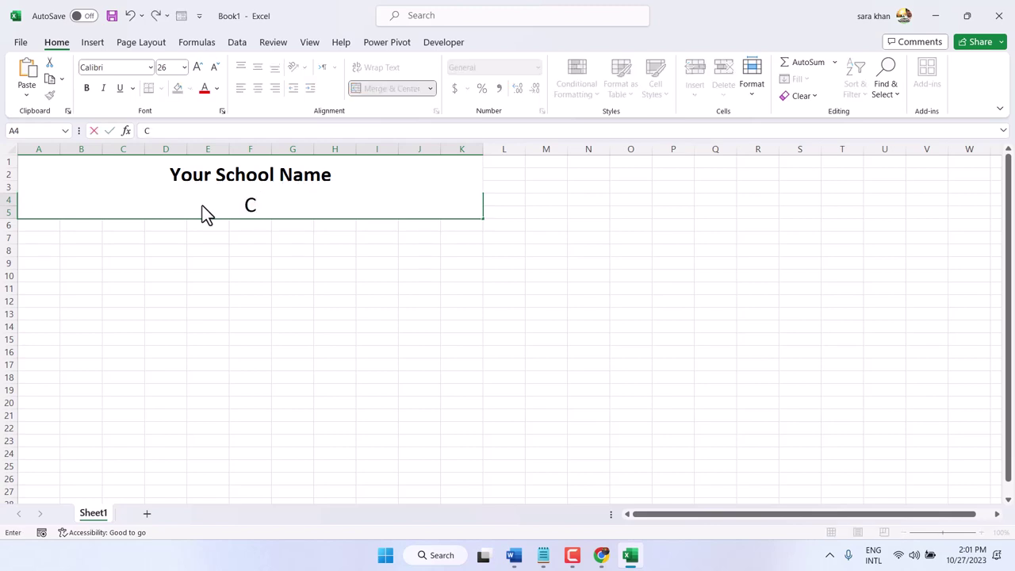
{"action": "type", "text": "lass"}
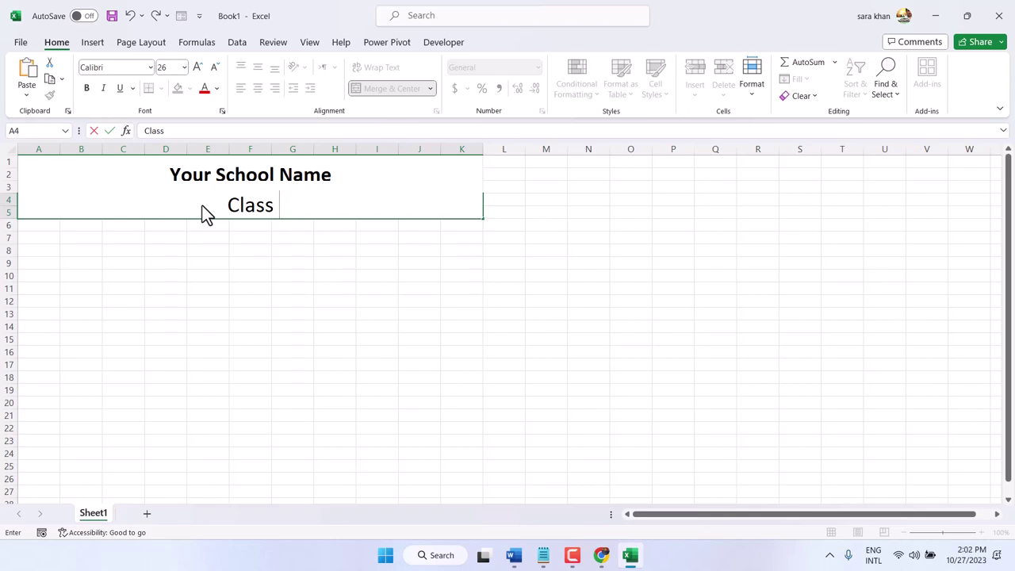
{"action": "type", "text": "V"}
{"action": "left_click", "coordinate": [278, 206]}
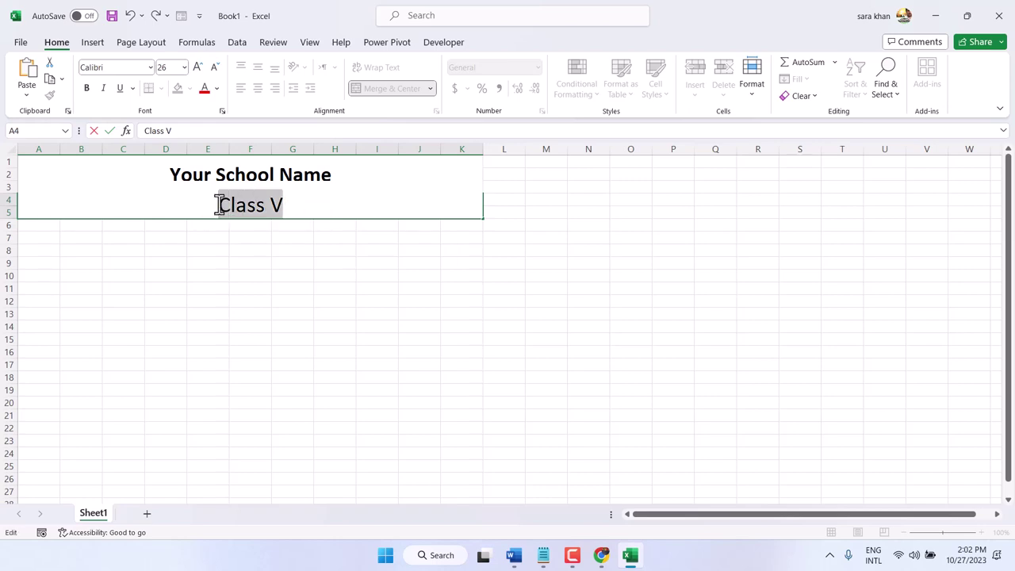
{"action": "left_click_drag", "start_coordinate": [220, 204], "coordinate": [306, 204]}
{"action": "left_click", "coordinate": [87, 88]}
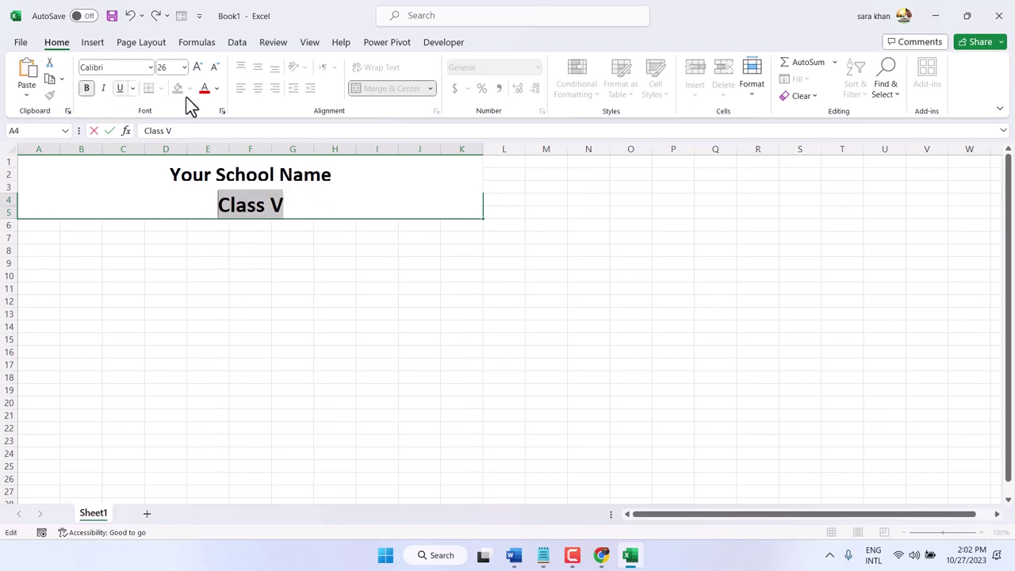
{"action": "left_click", "coordinate": [256, 313]}
{"action": "left_click", "coordinate": [238, 206]}
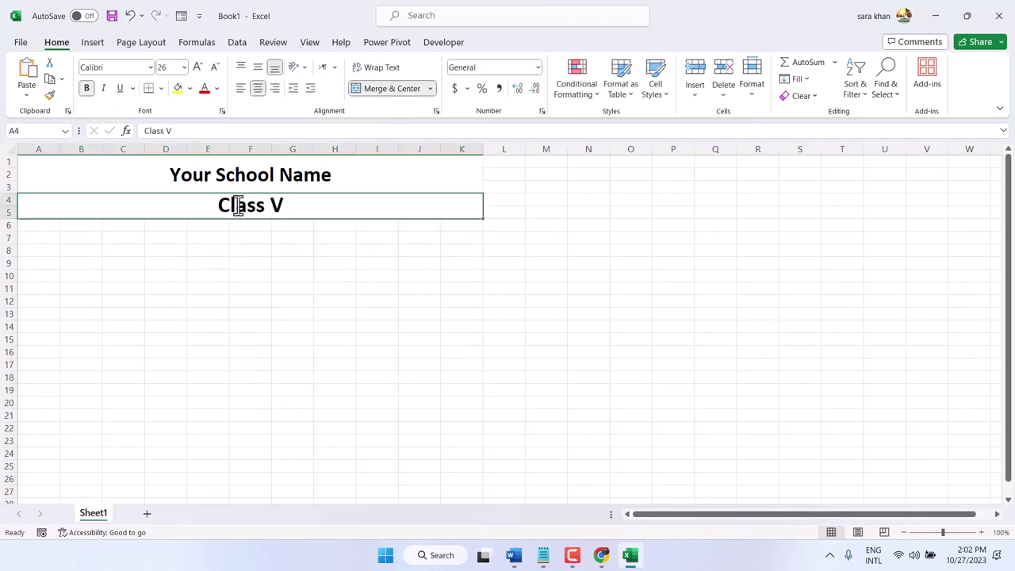
Middle-align Class V, fill the A1 banner yellow and the A4 banner light blue.
{"action": "left_click", "coordinate": [257, 67]}
{"action": "left_click", "coordinate": [151, 176]}
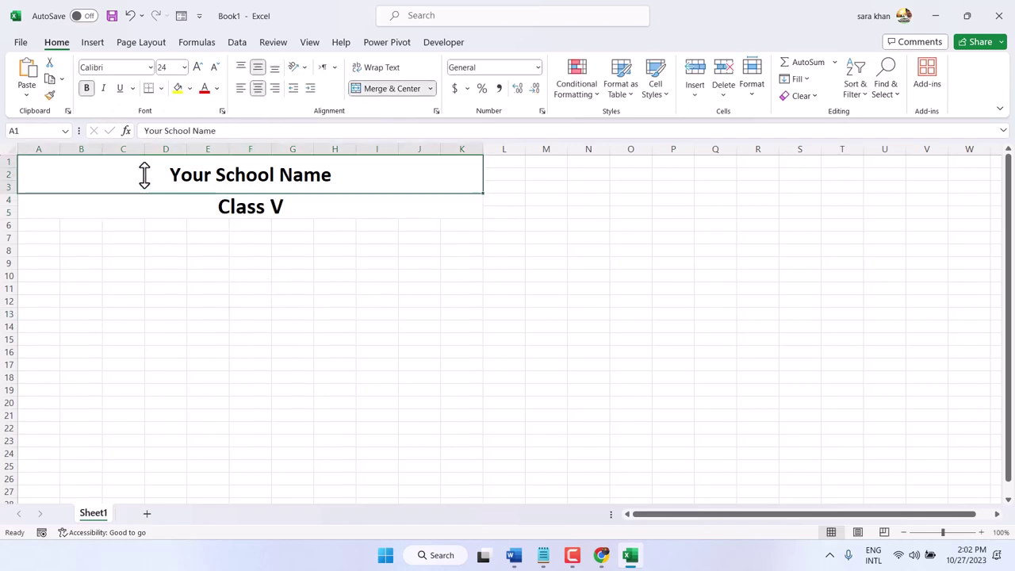
{"action": "left_click", "coordinate": [180, 90]}
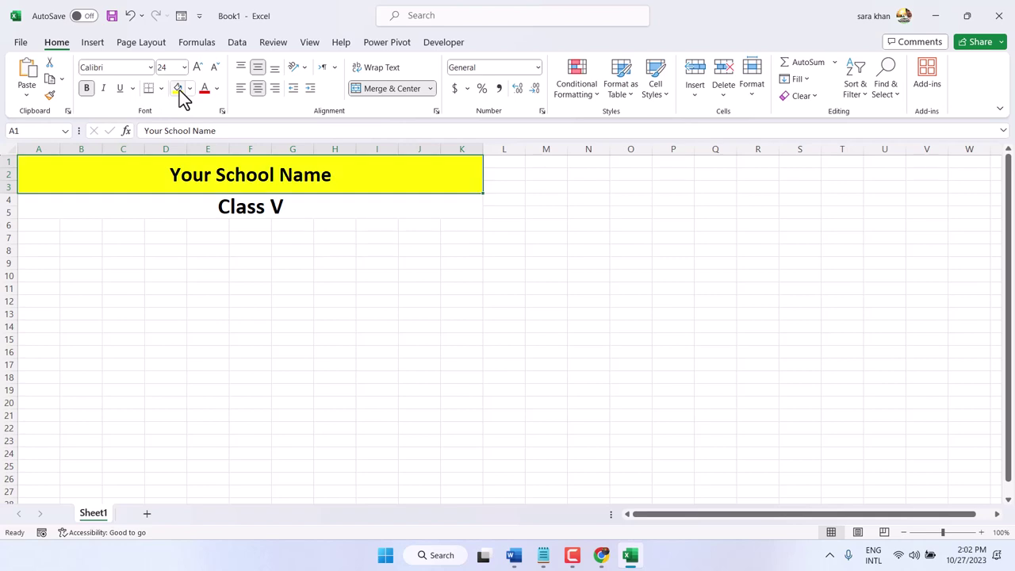
{"action": "left_click", "coordinate": [173, 209]}
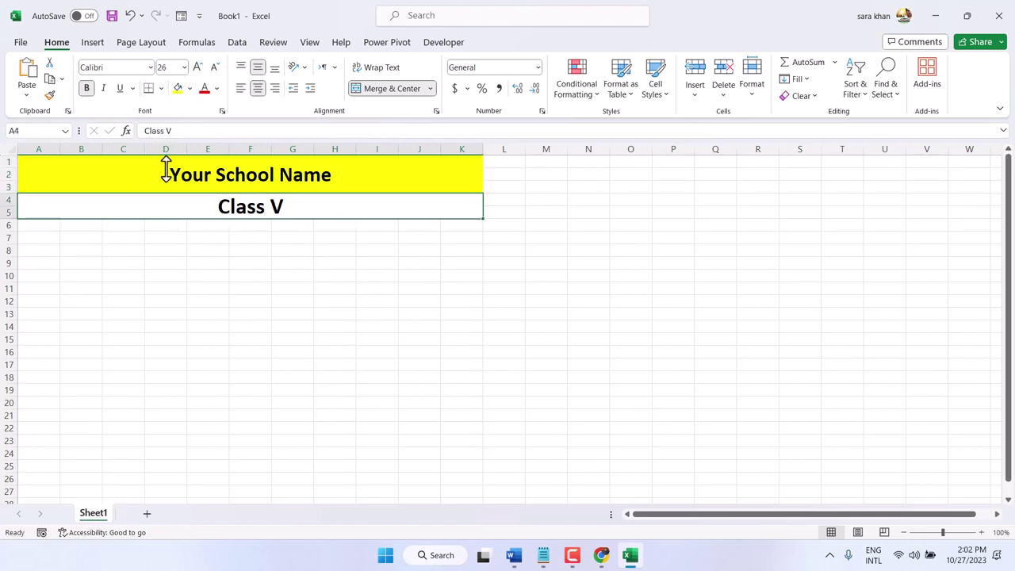
{"action": "left_click", "coordinate": [189, 89]}
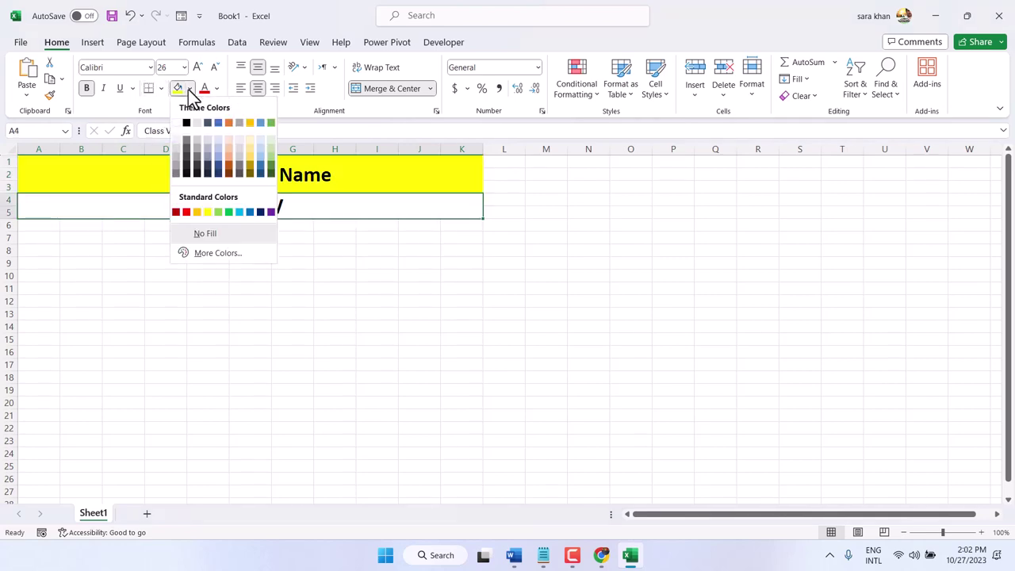
{"action": "left_click", "coordinate": [239, 213]}
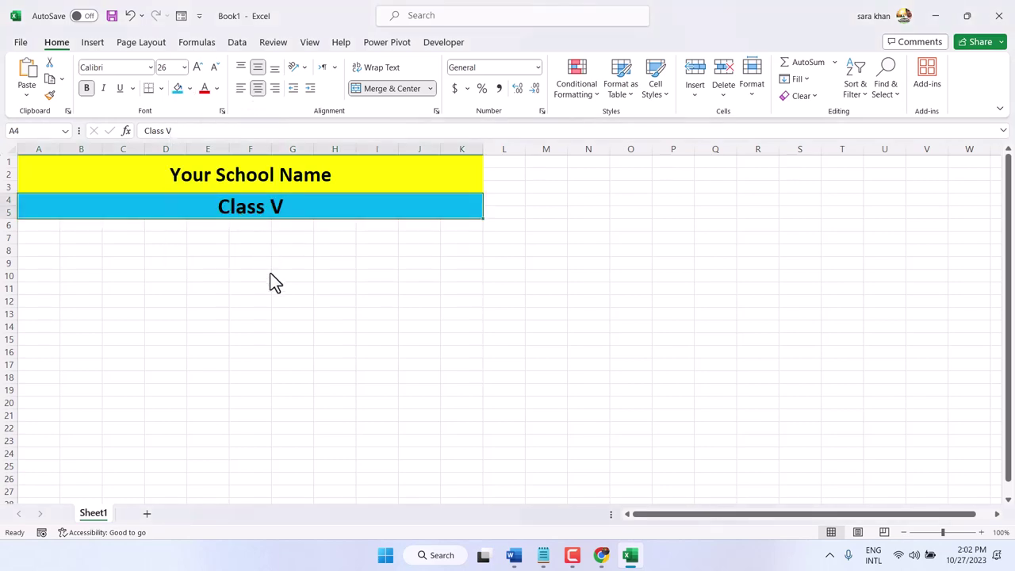
{"action": "left_click", "coordinate": [216, 278]}
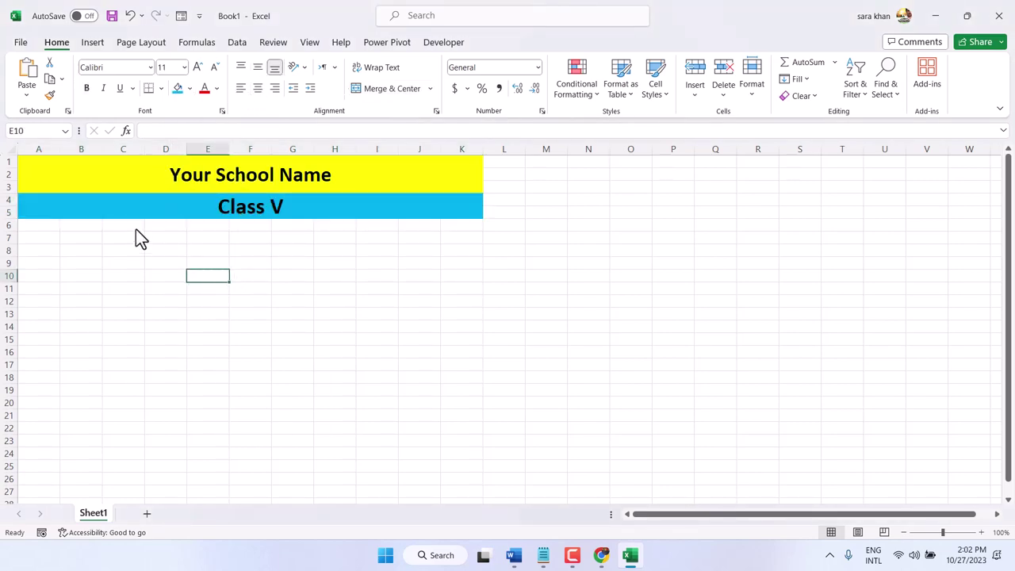
Enter headers Name, Science, English, Maths and GK across A6:E6.
{"action": "left_click", "coordinate": [89, 228]}
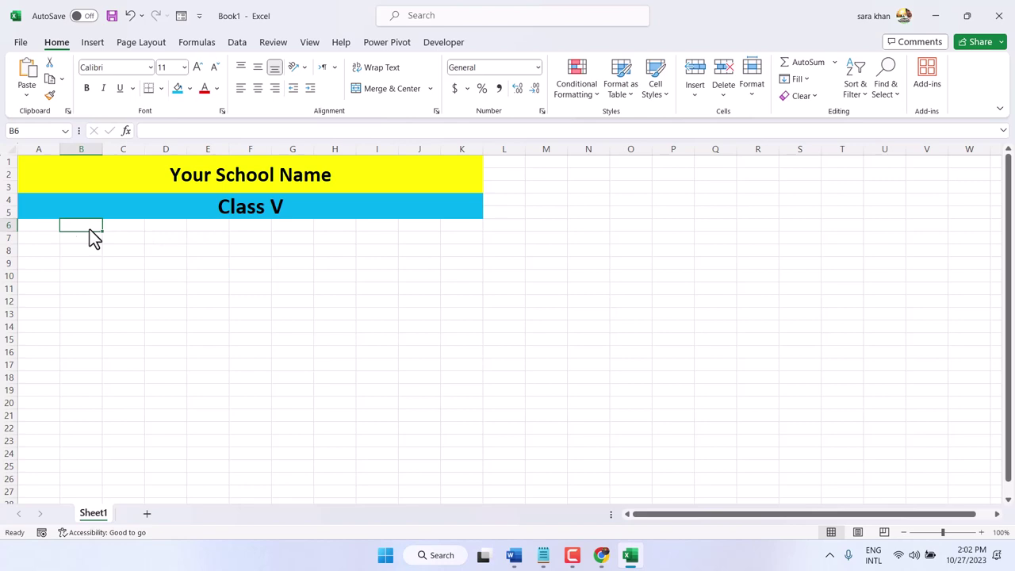
{"action": "left_click", "coordinate": [34, 228]}
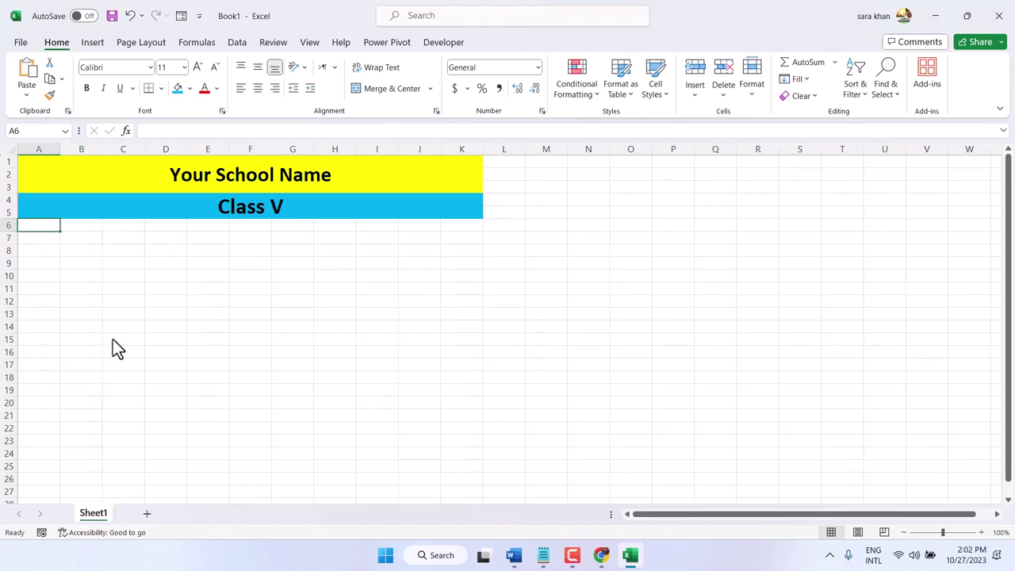
{"action": "type", "text": "Name"}
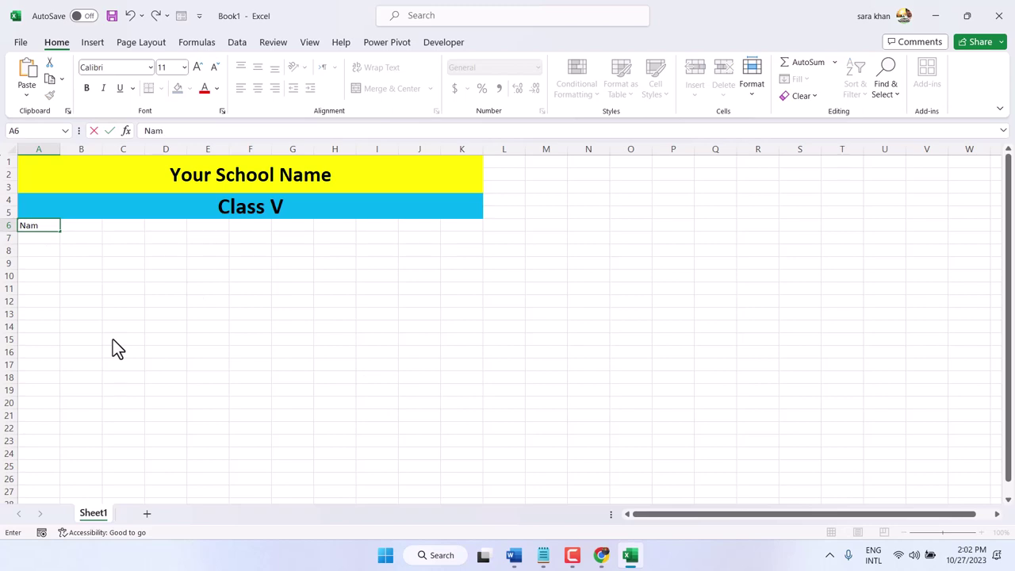
{"action": "left_click", "coordinate": [85, 229]}
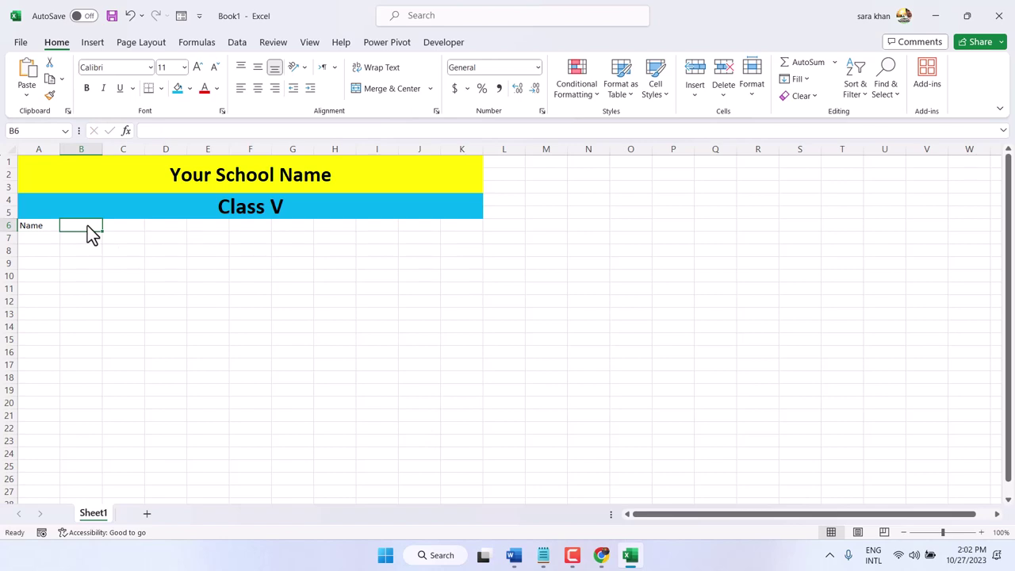
{"action": "type", "text": "S"}
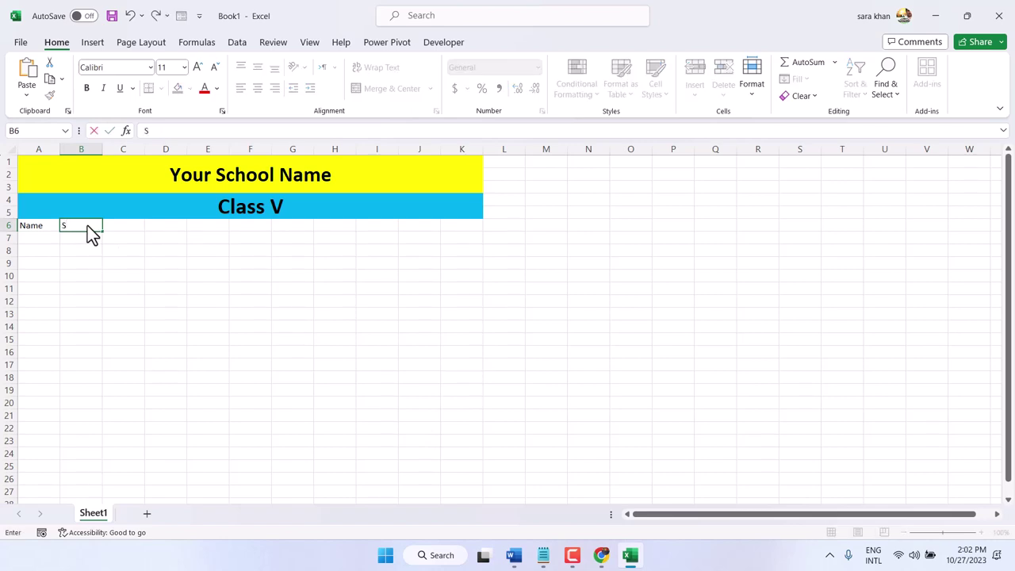
{"action": "type", "text": "cience"}
{"action": "left_click", "coordinate": [120, 229]}
{"action": "type", "text": "Eng"}
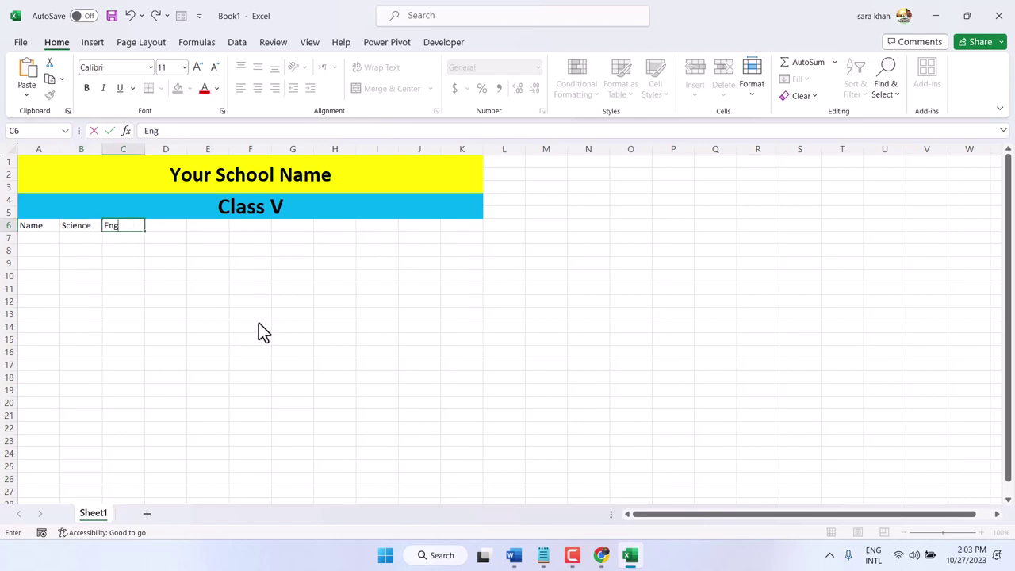
{"action": "type", "text": "lish"}
{"action": "left_click", "coordinate": [177, 229]}
{"action": "type", "text": "Maths"}
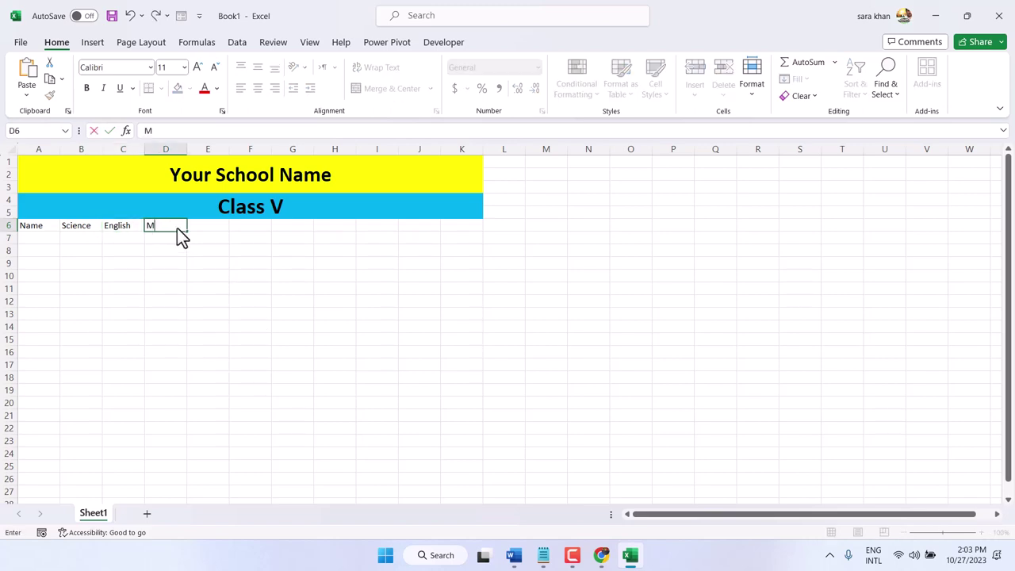
{"action": "key", "text": "Tab"}
{"action": "type", "text": "GK"}
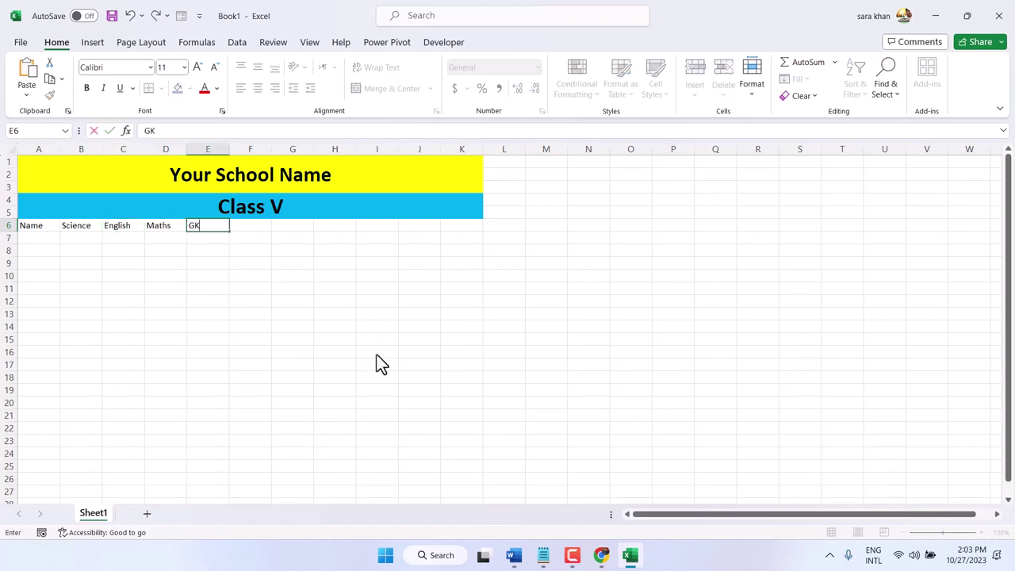
{"action": "left_click", "coordinate": [265, 230]}
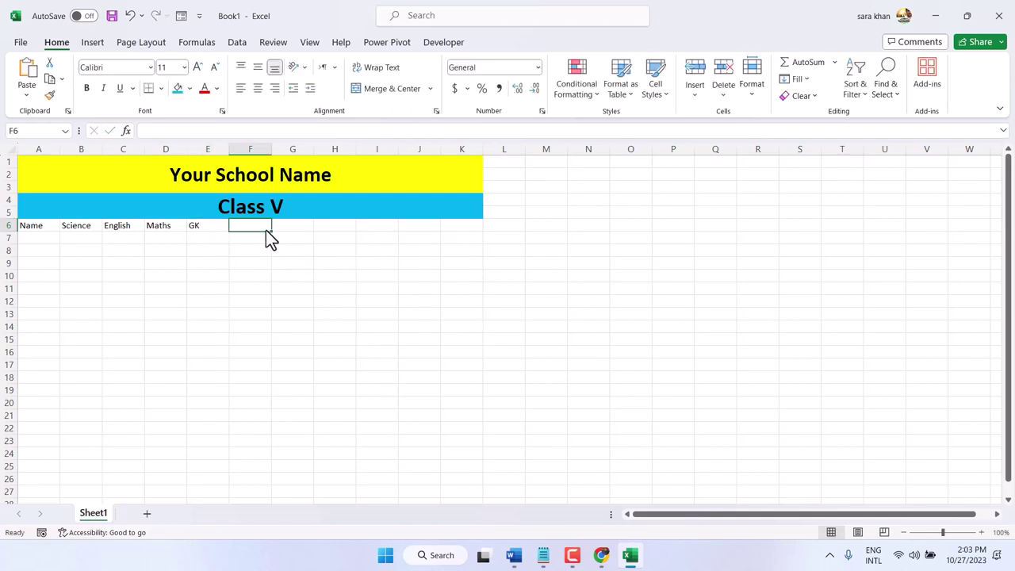
Enter Hindi, EVS, S.Science, T.marks and Obt.Marks in F6:J6, then Percent in K6.
{"action": "type", "text": "T"}
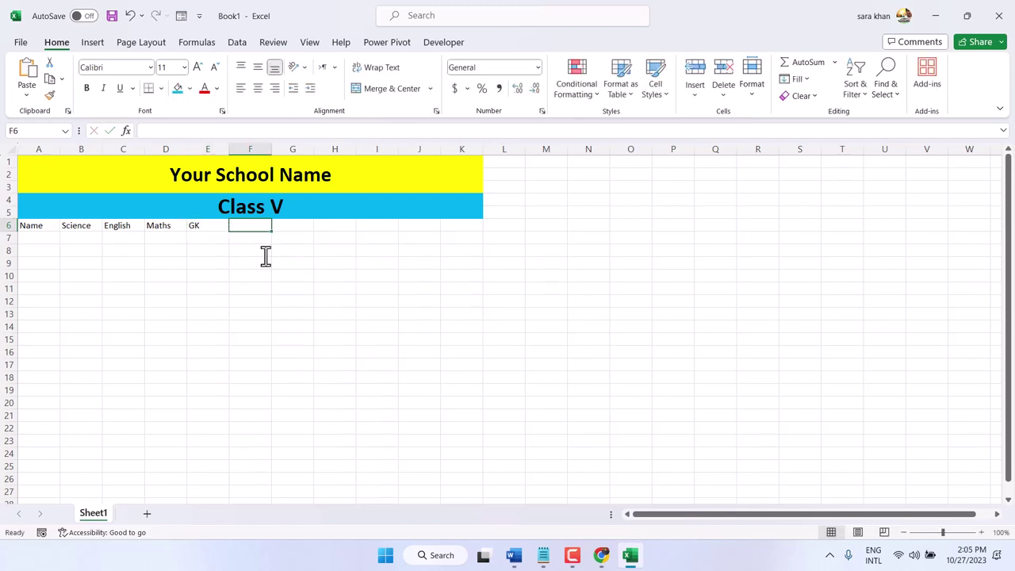
{"action": "type", "text": "Hi"}
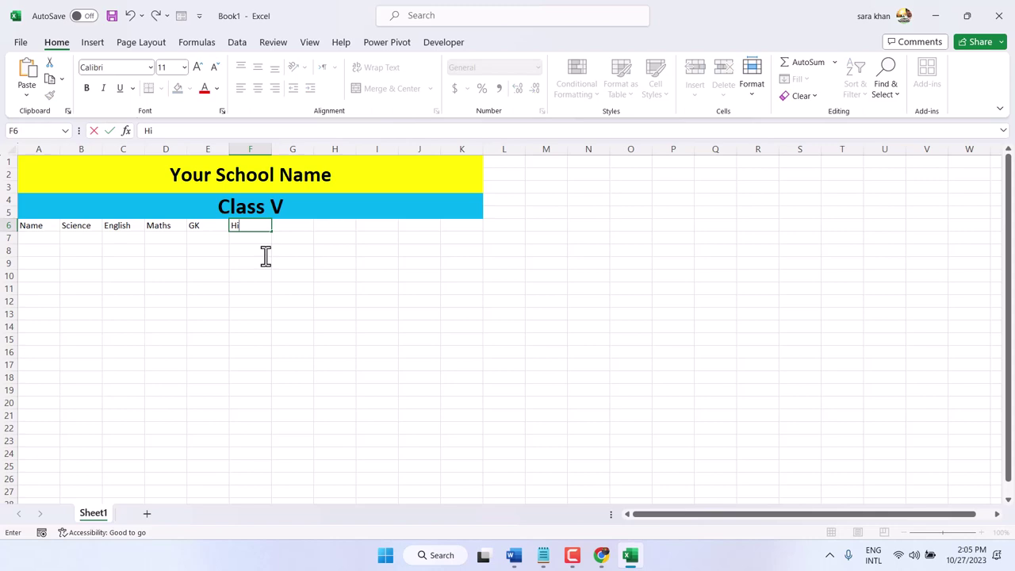
{"action": "type", "text": "ndi"}
{"action": "left_click", "coordinate": [303, 227]}
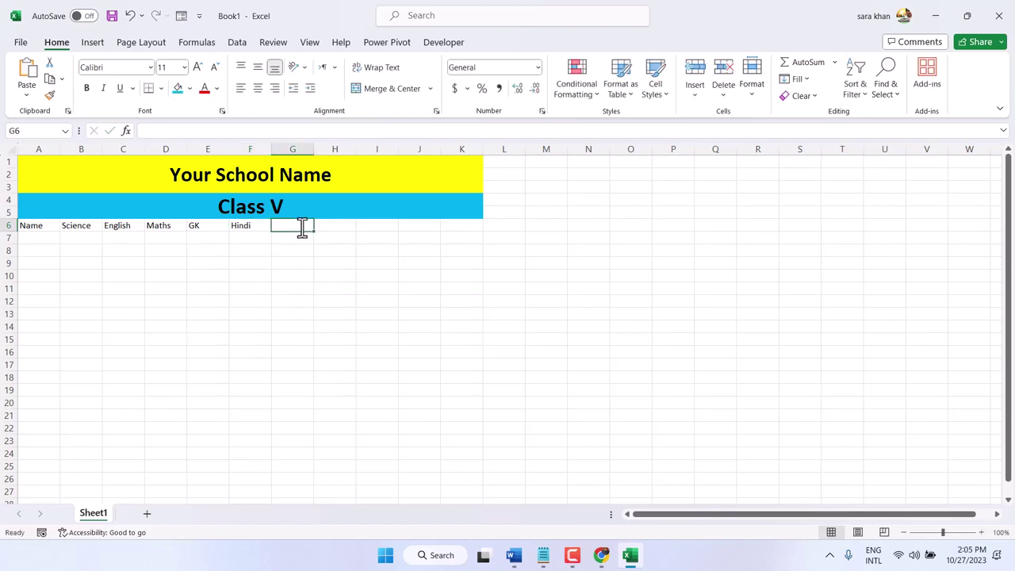
{"action": "type", "text": "EVS"}
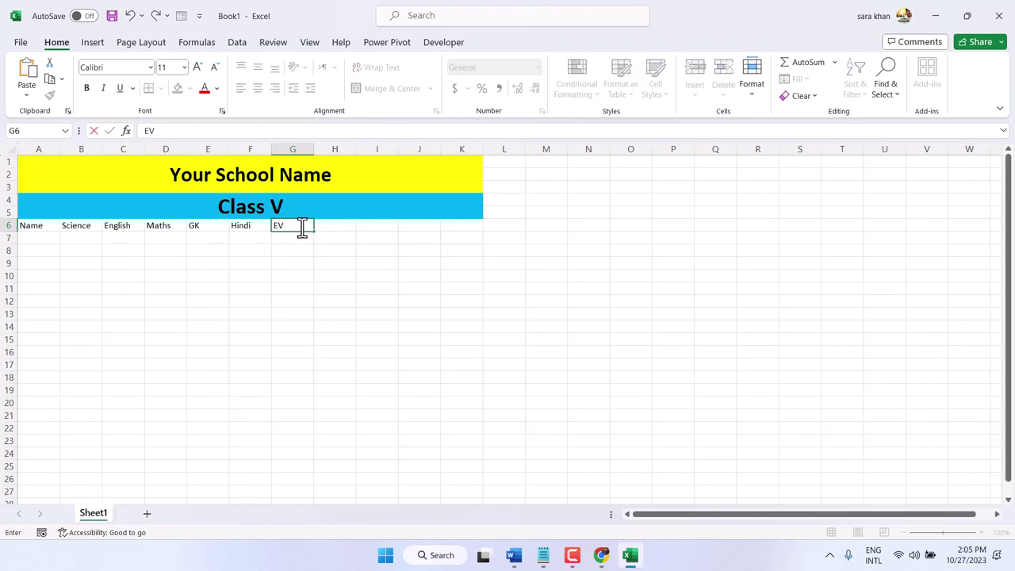
{"action": "left_click", "coordinate": [339, 228]}
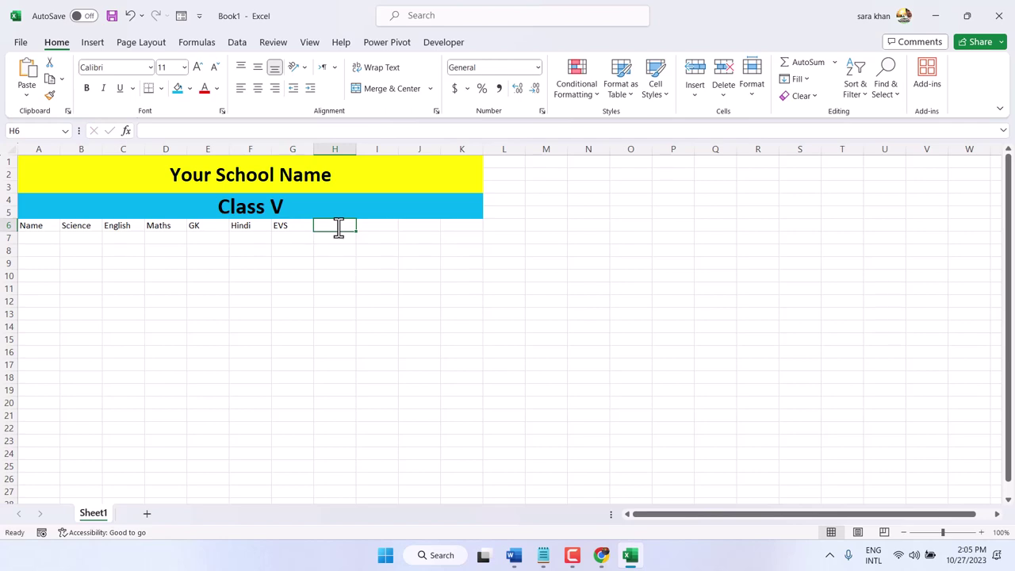
{"action": "type", "text": "S"}
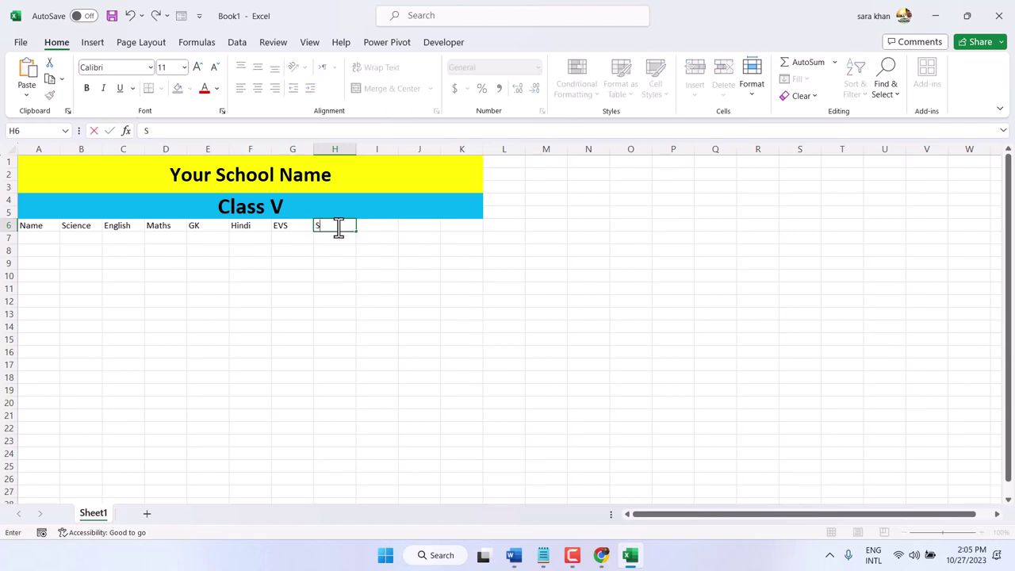
{"action": "type", "text": ".Science"}
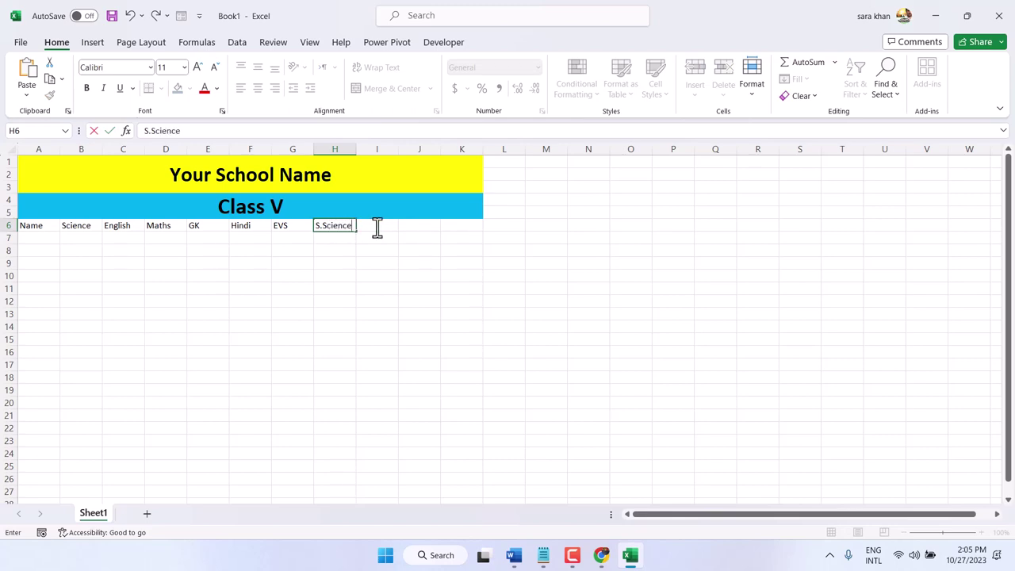
{"action": "left_click", "coordinate": [377, 227]}
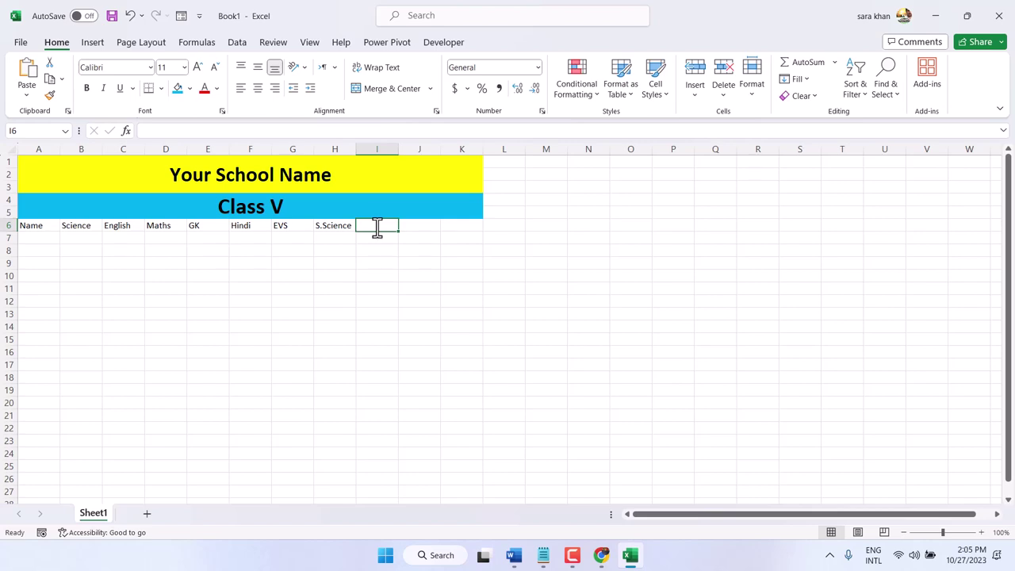
{"action": "type", "text": "T."}
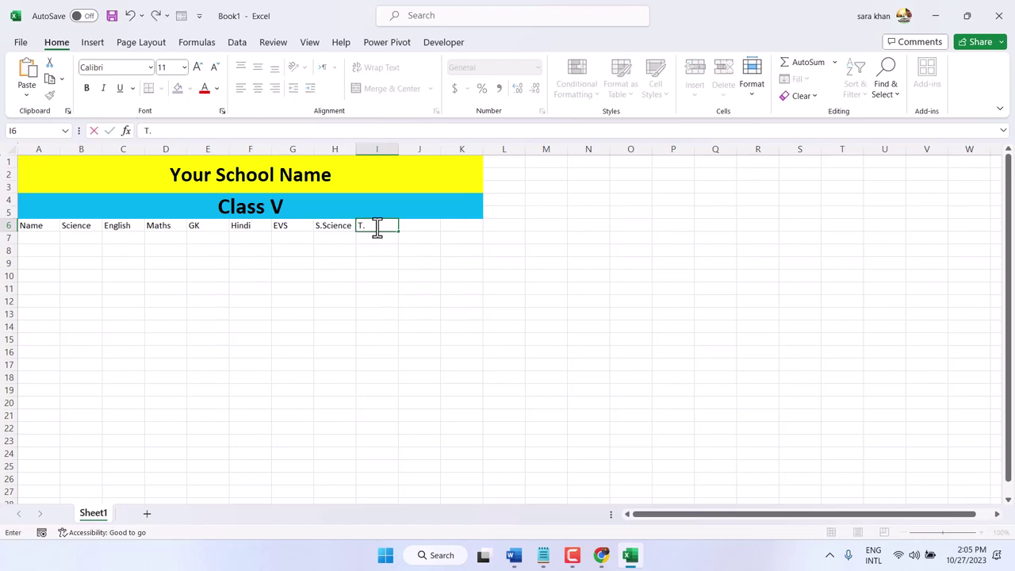
{"action": "type", "text": "marks"}
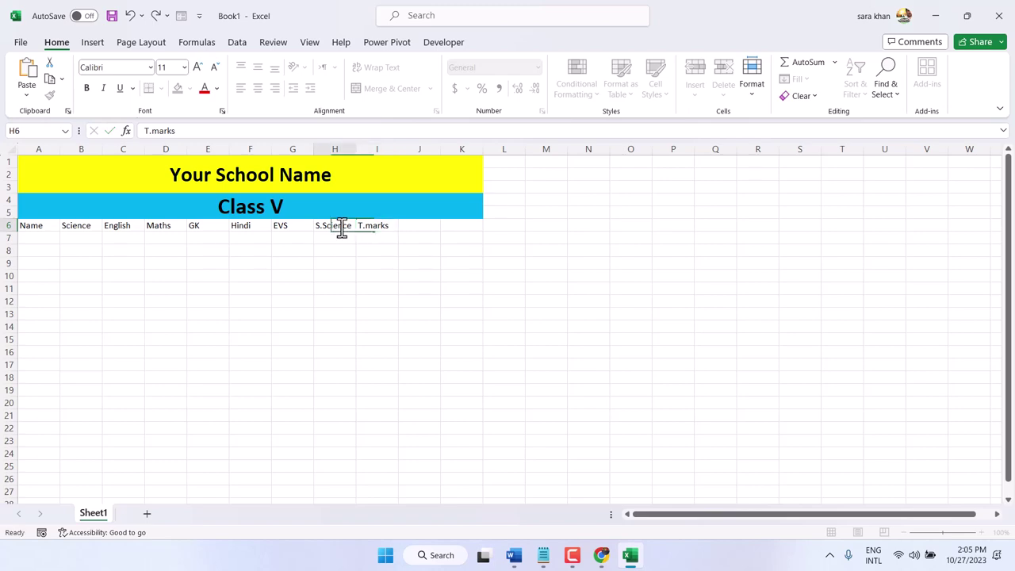
{"action": "left_click", "coordinate": [416, 226]}
{"action": "type", "text": "O"}
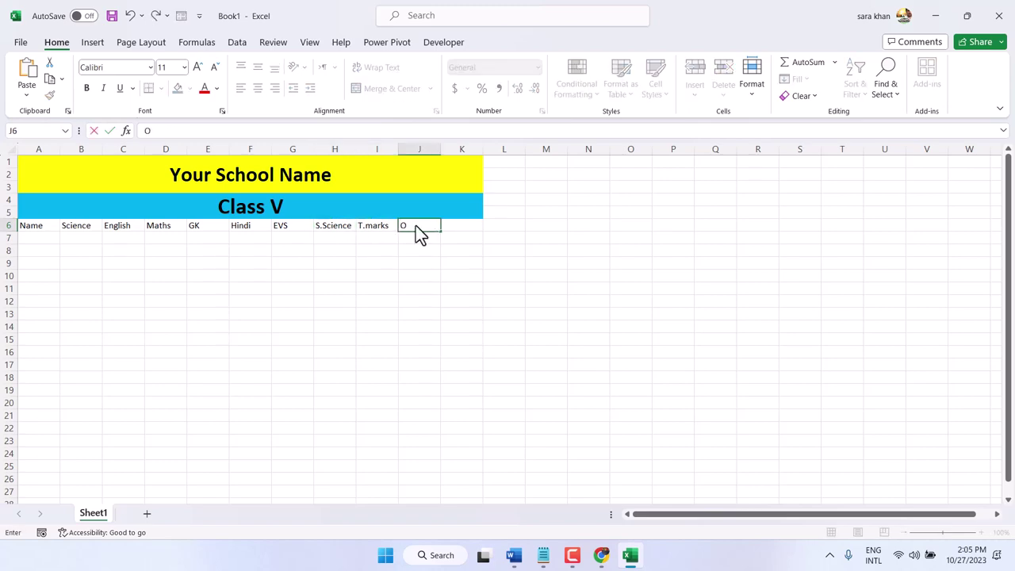
{"action": "type", "text": "bt.Marks"}
{"action": "left_click", "coordinate": [461, 252]}
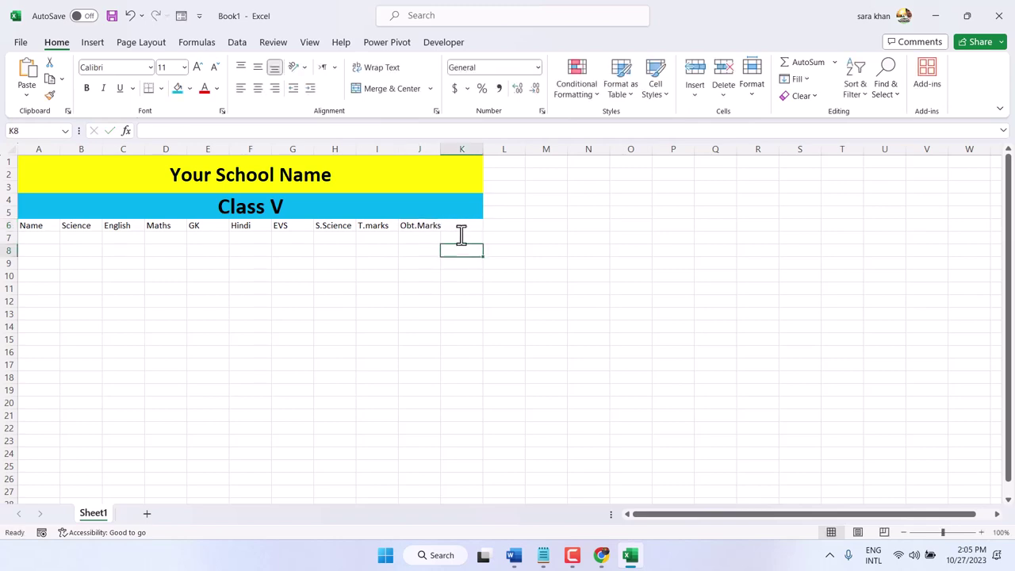
{"action": "left_click", "coordinate": [462, 228]}
{"action": "type", "text": "P"}
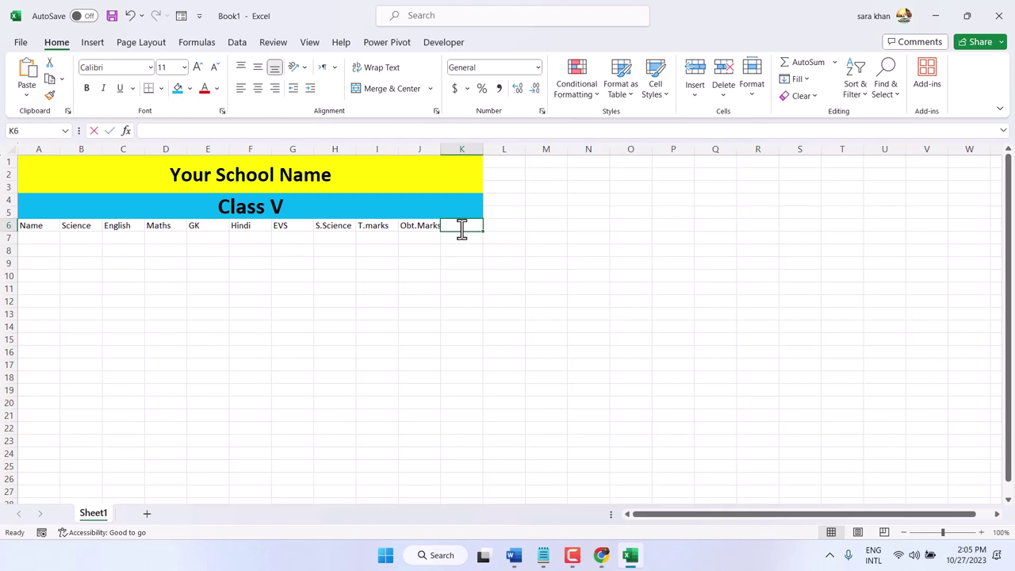
{"action": "type", "text": "er"}
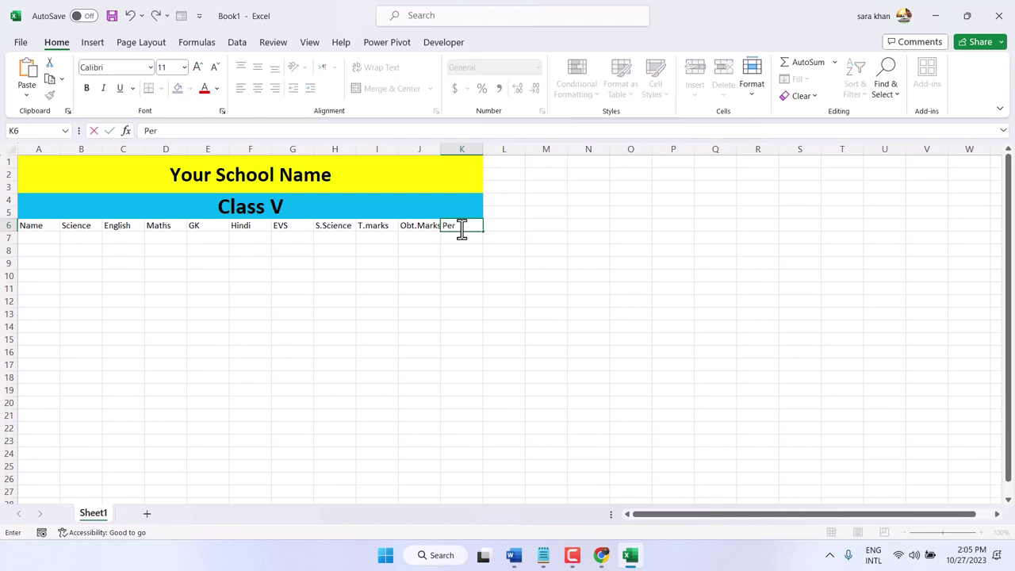
{"action": "type", "text": "cent"}
Commit the Percent heading in K6 and select A7:A26 for the student names.
{"action": "key", "text": "Return"}
{"action": "left_click_drag", "start_coordinate": [27, 232], "coordinate": [450, 228]}
{"action": "left_click", "coordinate": [450, 226]}
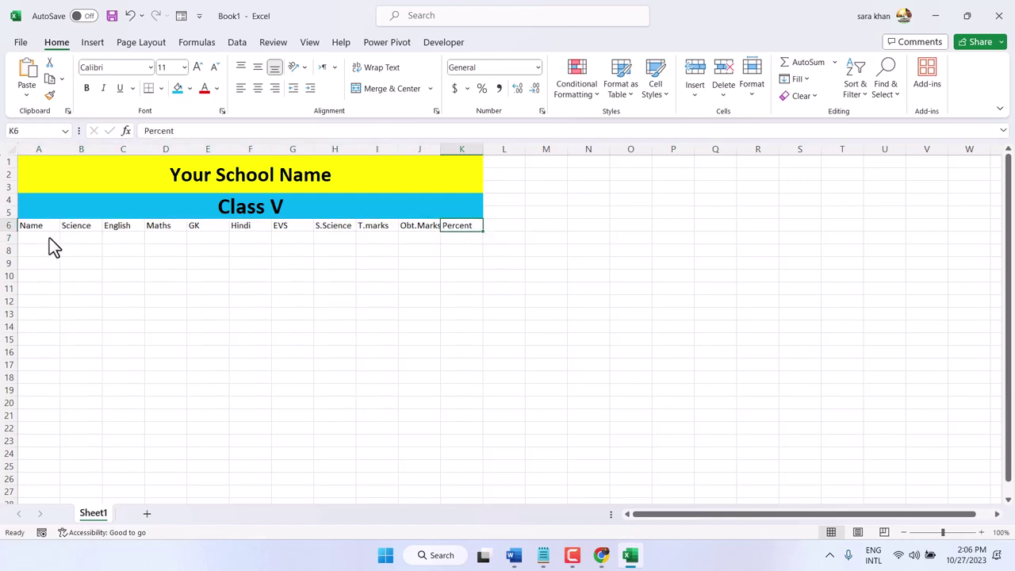
{"action": "mouse_move", "coordinate": [49, 238]}
{"action": "left_mouse_down"}
{"action": "mouse_move", "coordinate": [49, 487]}
{"action": "mouse_move", "coordinate": [45, 242]}
{"action": "left_mouse_up"}
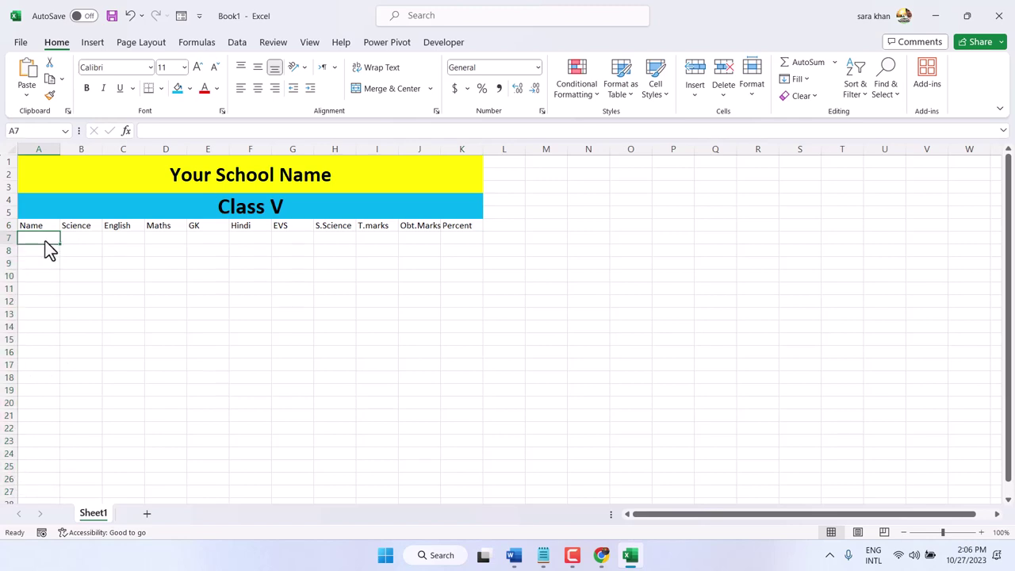
List Raj, Johan, Root, Hamdun, Sachin, Azam, Izan and Aryan in A7:A14, with Total in A15.
{"action": "type", "text": "Raj"}
{"action": "key", "text": "Return"}
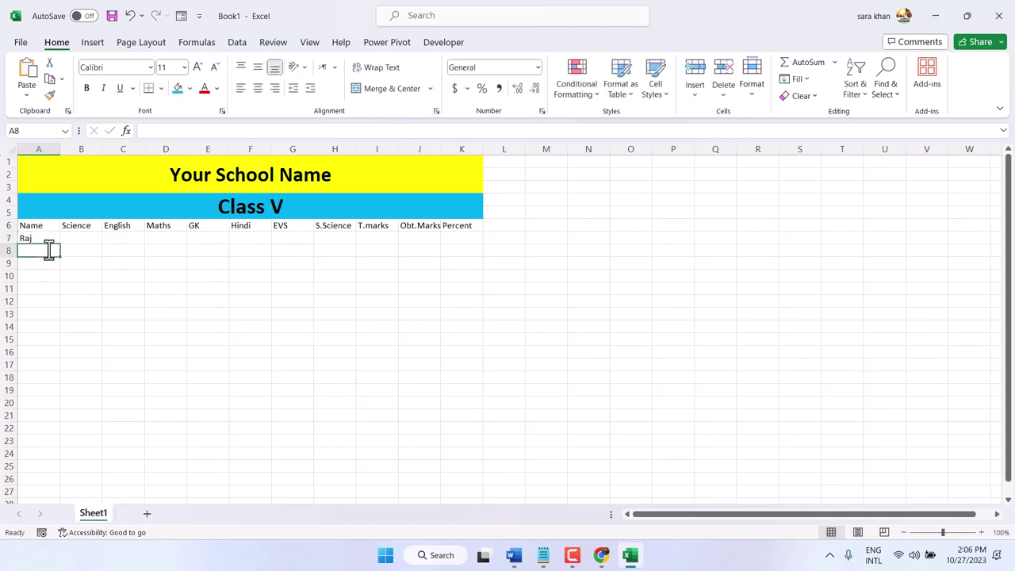
{"action": "type", "text": "Johan"}
{"action": "key", "text": "Return"}
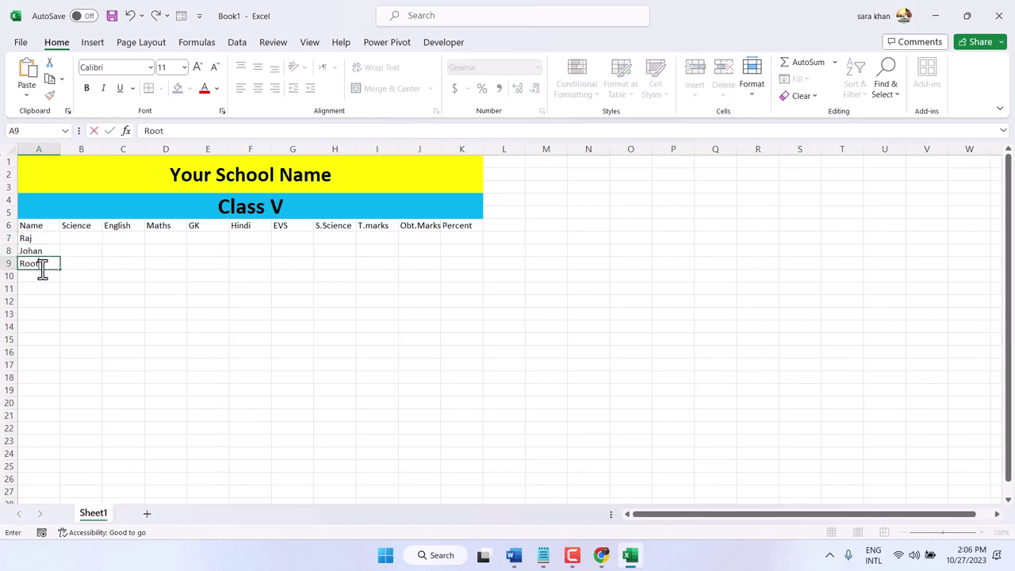
{"action": "key", "text": "Return"}
{"action": "type", "text": "Hamdun"}
{"action": "key", "text": "Return"}
{"action": "type", "text": "Sachin"}
{"action": "key", "text": "Return"}
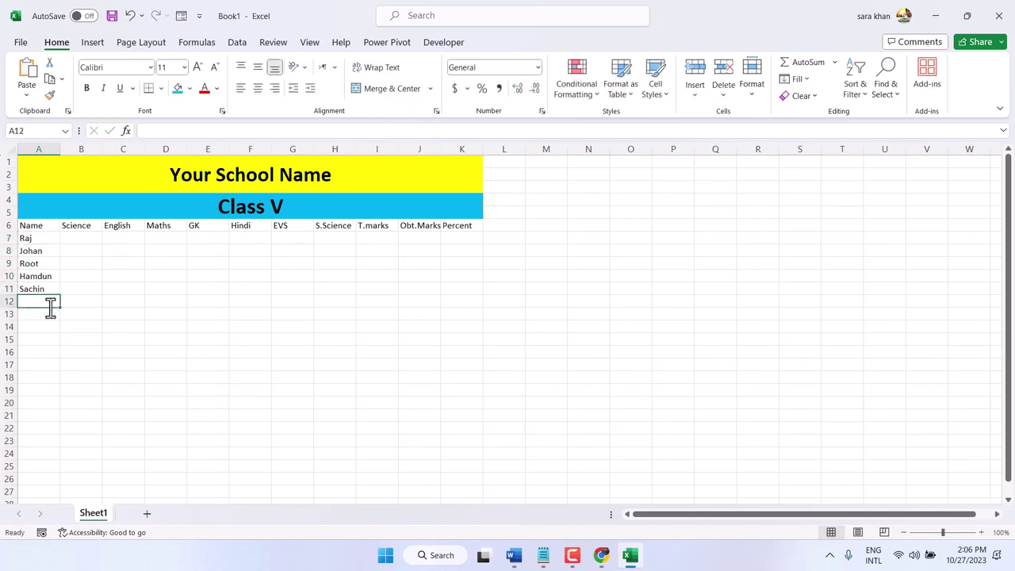
{"action": "type", "text": "Az"}
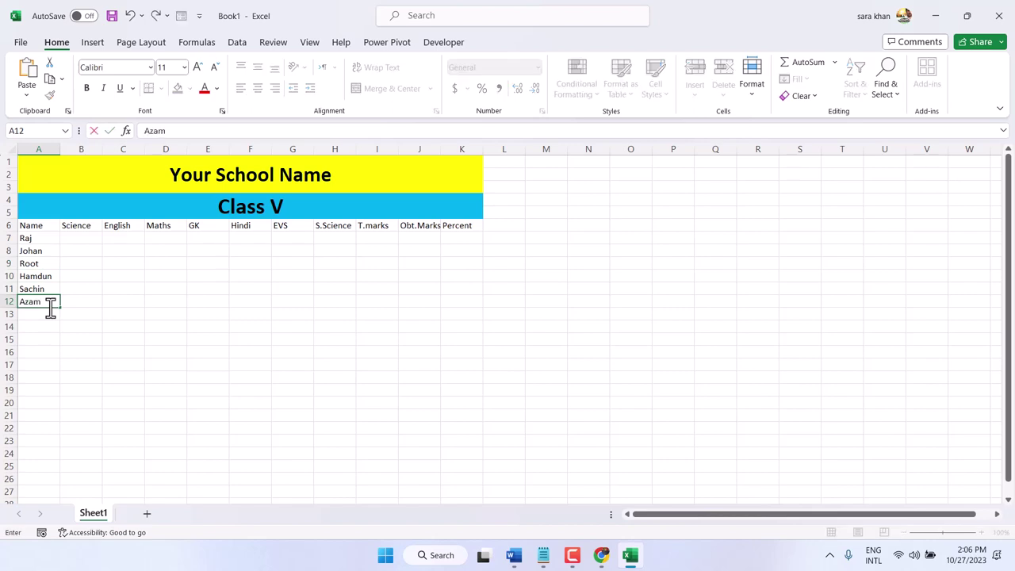
{"action": "type", "text": "am"}
{"action": "key", "text": "Return"}
{"action": "type", "text": "Izan"}
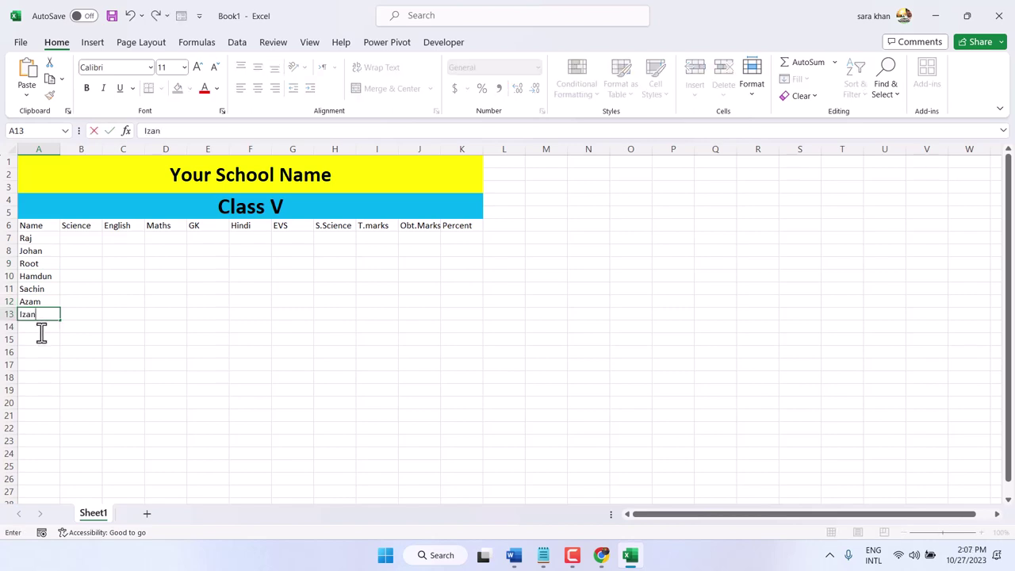
{"action": "key", "text": "Return"}
{"action": "type", "text": "Aryan"}
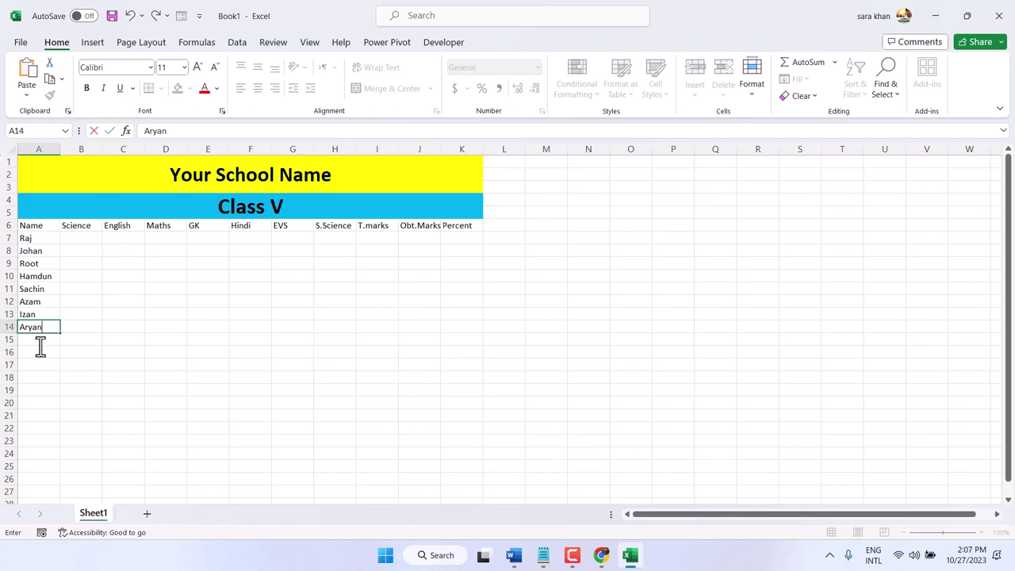
{"action": "key", "text": "Return"}
{"action": "type", "text": "Total"}
{"action": "left_click", "coordinate": [82, 241]}
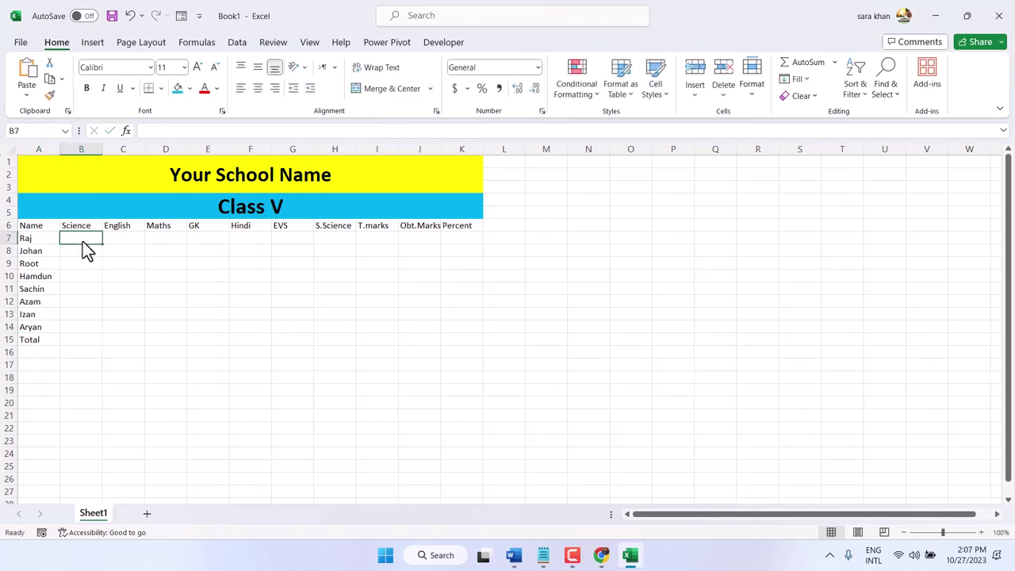
Enter the Science marks 55, 66, 88, 27, 98 and 29 down column B.
{"action": "type", "text": "55"}
{"action": "key", "text": "Return"}
{"action": "type", "text": "66"}
{"action": "left_click", "coordinate": [93, 274]}
{"action": "type", "text": "88"}
{"action": "left_click", "coordinate": [89, 301]}
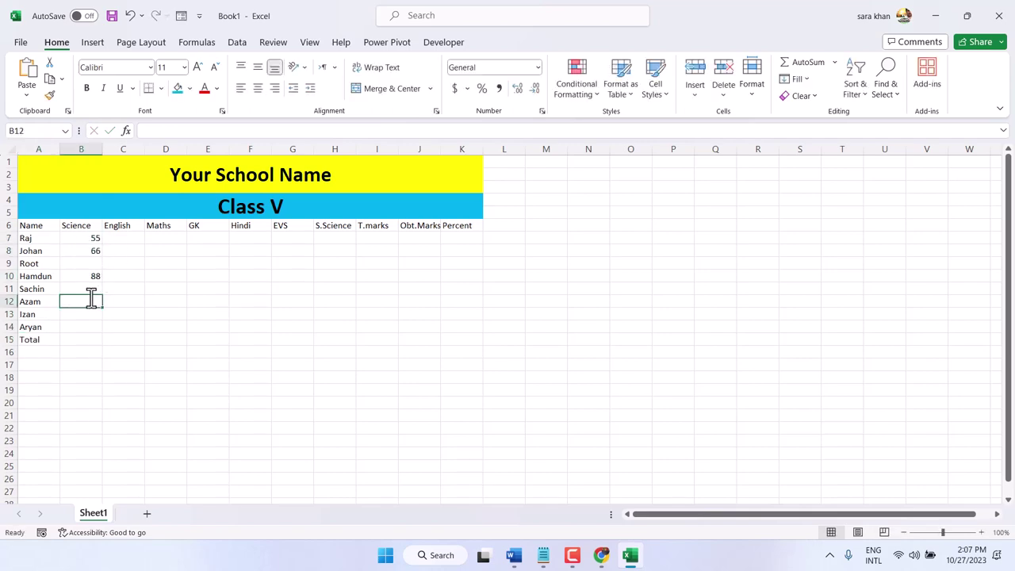
{"action": "type", "text": "27"}
{"action": "left_click", "coordinate": [87, 318]}
{"action": "type", "text": "98"}
{"action": "left_click", "coordinate": [86, 329]}
{"action": "type", "text": "29"}
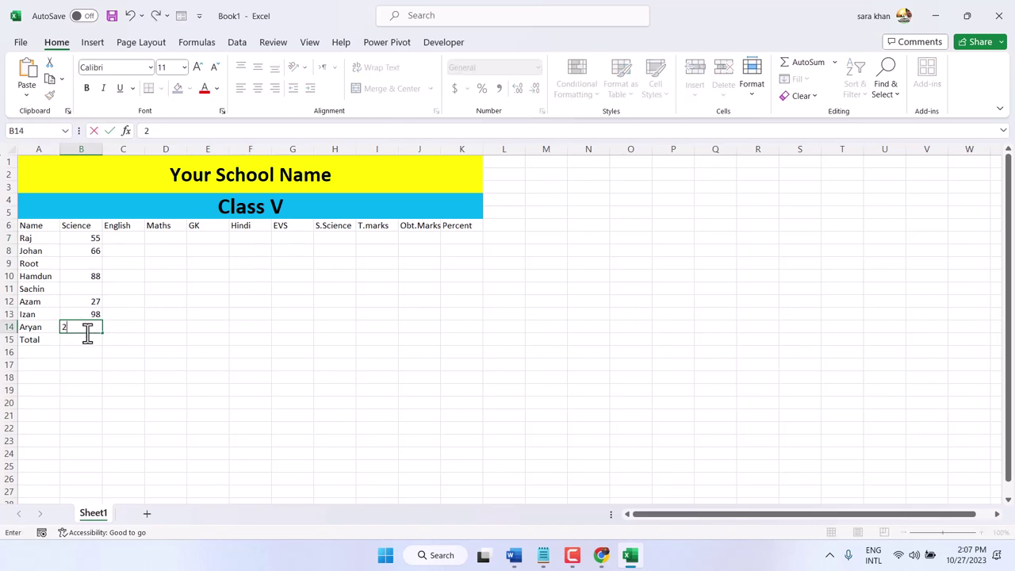
{"action": "left_click", "coordinate": [84, 343]}
Discard the stray 67 in the Total row and fill Science B9 with 78 and B11 with 87.
{"action": "type", "text": "67"}
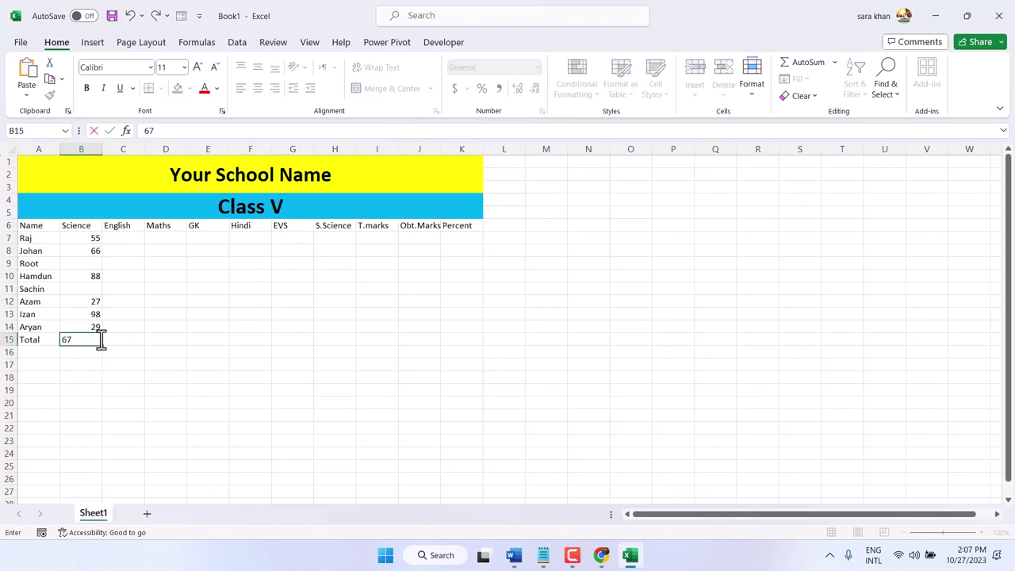
{"action": "key", "text": "Escape"}
{"action": "left_click", "coordinate": [91, 264]}
{"action": "type", "text": "78"}
{"action": "left_click", "coordinate": [90, 288]}
{"action": "type", "text": "87"}
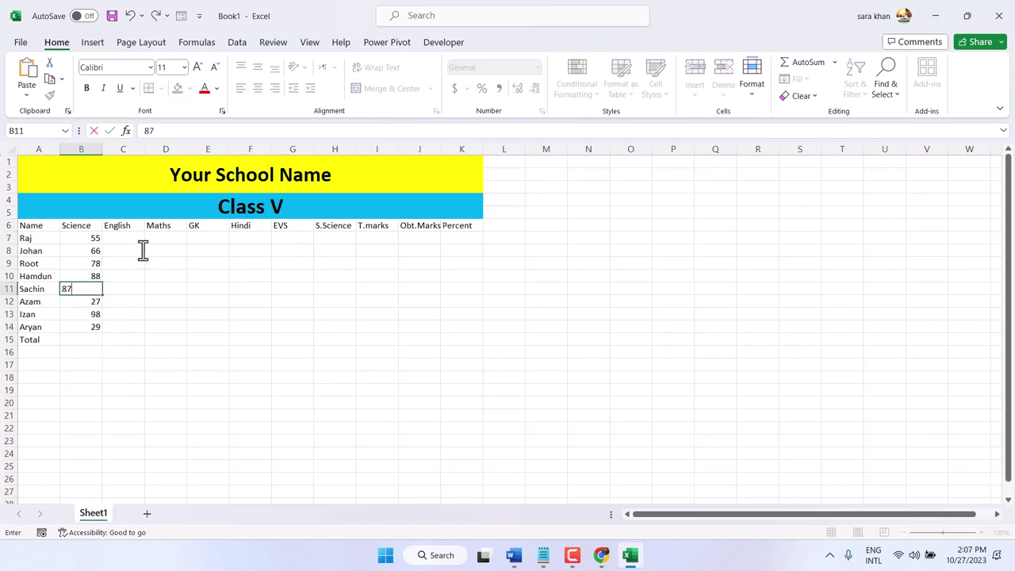
Enter the English marks 67, 89, 87, 76, 79, 76 and 67 in C8:C14.
{"action": "left_click", "coordinate": [140, 250]}
{"action": "type", "text": "67"}
{"action": "left_click", "coordinate": [126, 266]}
{"action": "type", "text": "89"}
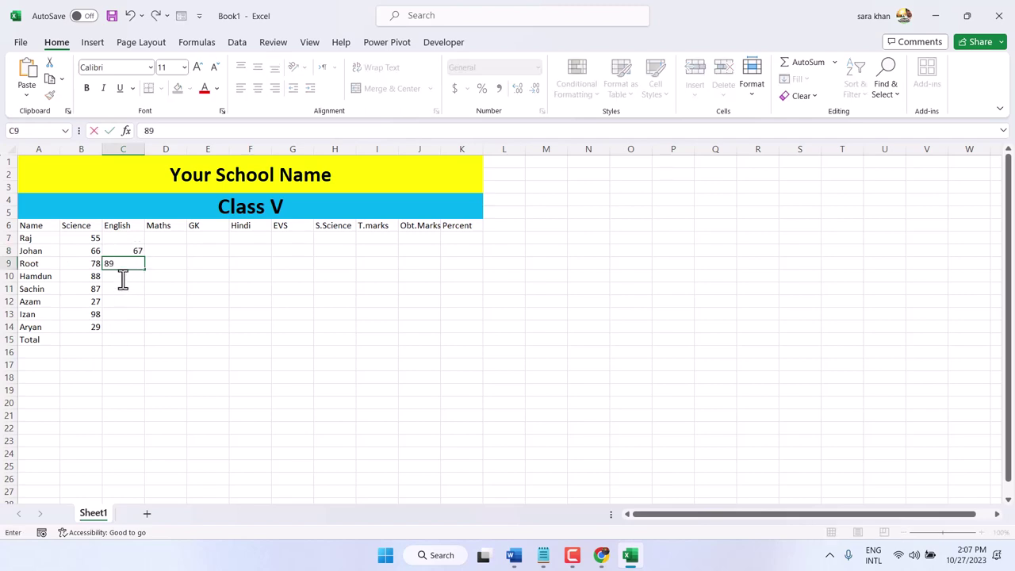
{"action": "left_click", "coordinate": [124, 278]}
{"action": "type", "text": "87"}
{"action": "left_click", "coordinate": [127, 290]}
{"action": "type", "text": "76"}
{"action": "left_click", "coordinate": [132, 301]}
{"action": "type", "text": "79"}
{"action": "left_click", "coordinate": [132, 316]}
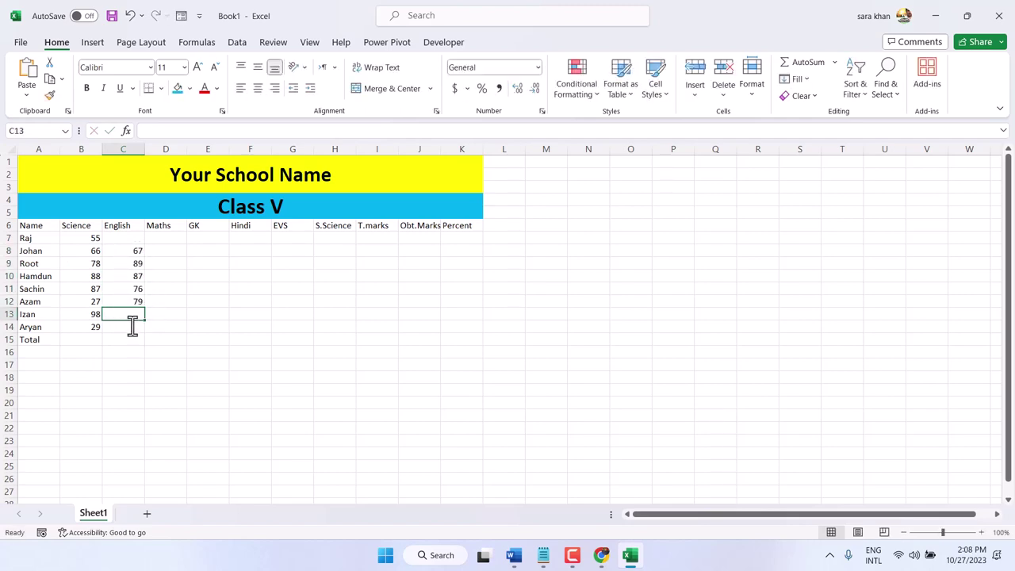
{"action": "type", "text": "76"}
{"action": "left_click", "coordinate": [138, 326]}
{"action": "type", "text": "67"}
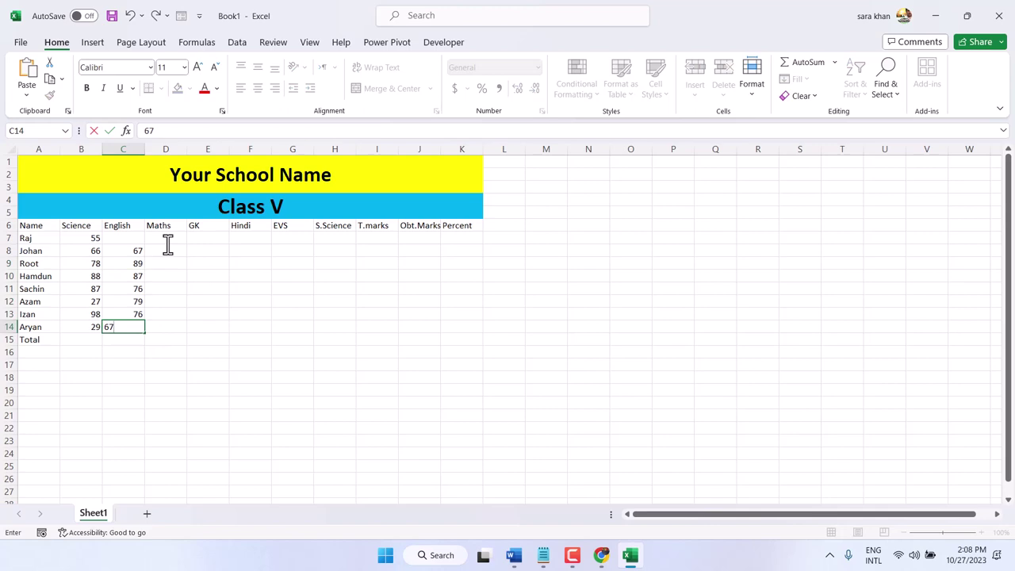
Enter 78 in D7, 55 in C7, 88 in D8, 77 in E8, 66 in F9, 55 in G10 and 66 in H11.
{"action": "left_click", "coordinate": [166, 238]}
{"action": "type", "text": "78"}
{"action": "left_click", "coordinate": [132, 239]}
{"action": "type", "text": "55"}
{"action": "left_click", "coordinate": [173, 252]}
{"action": "type", "text": "88"}
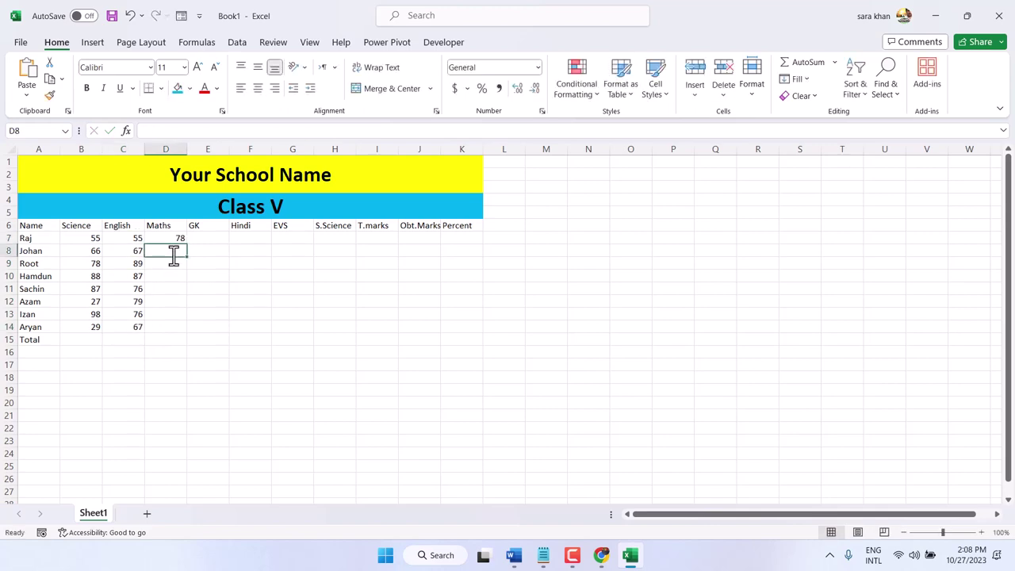
{"action": "left_click", "coordinate": [209, 253]}
{"action": "type", "text": "77"}
{"action": "left_click", "coordinate": [253, 266]}
{"action": "type", "text": "66"}
{"action": "left_click", "coordinate": [304, 278]}
{"action": "type", "text": "55"}
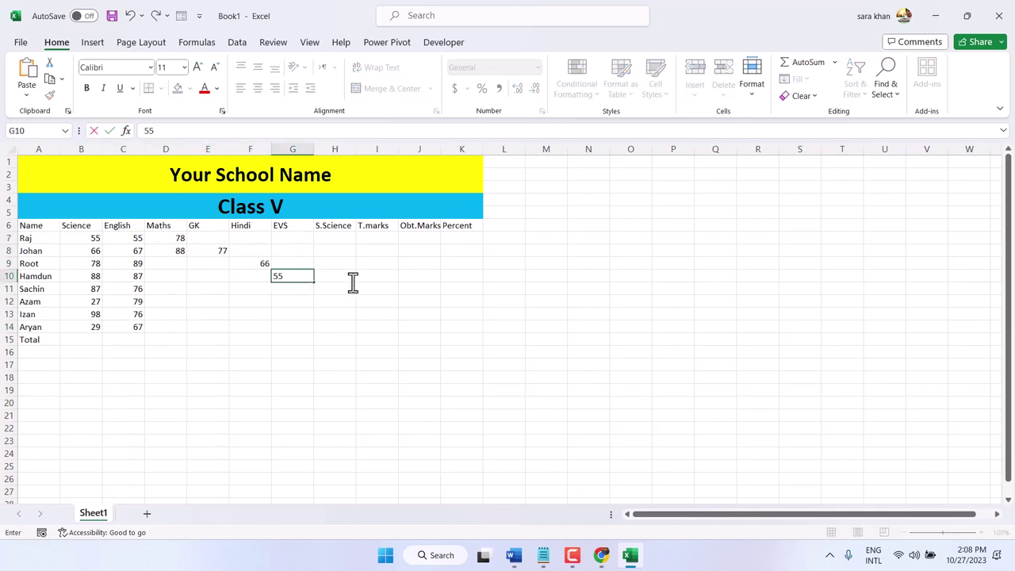
{"action": "left_click", "coordinate": [347, 289]}
{"action": "type", "text": "66"}
Enter 77 in H8, then 57, 78 and 90 in F12, F13 and F14.
{"action": "left_click", "coordinate": [341, 252]}
{"action": "type", "text": "77"}
{"action": "left_click", "coordinate": [261, 302]}
{"action": "type", "text": "57"}
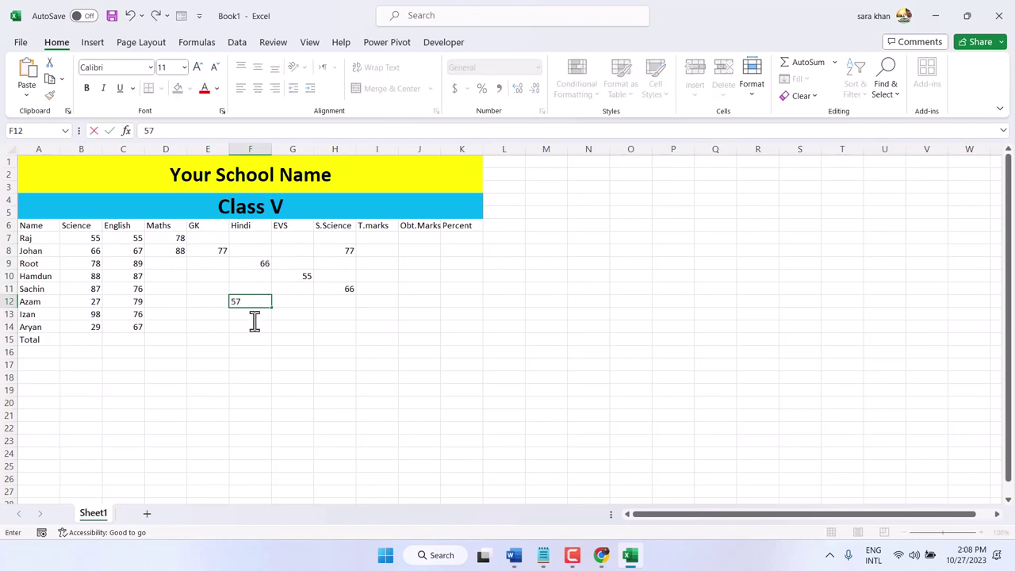
{"action": "left_click", "coordinate": [253, 318]}
{"action": "type", "text": "78"}
{"action": "left_click", "coordinate": [238, 329]}
{"action": "type", "text": "90"}
Fill column E marks: 98 in E14, 96 in E10, 95 in E12, 69 in E13 and 77 in E11.
{"action": "left_click", "coordinate": [204, 329]}
{"action": "type", "text": "98"}
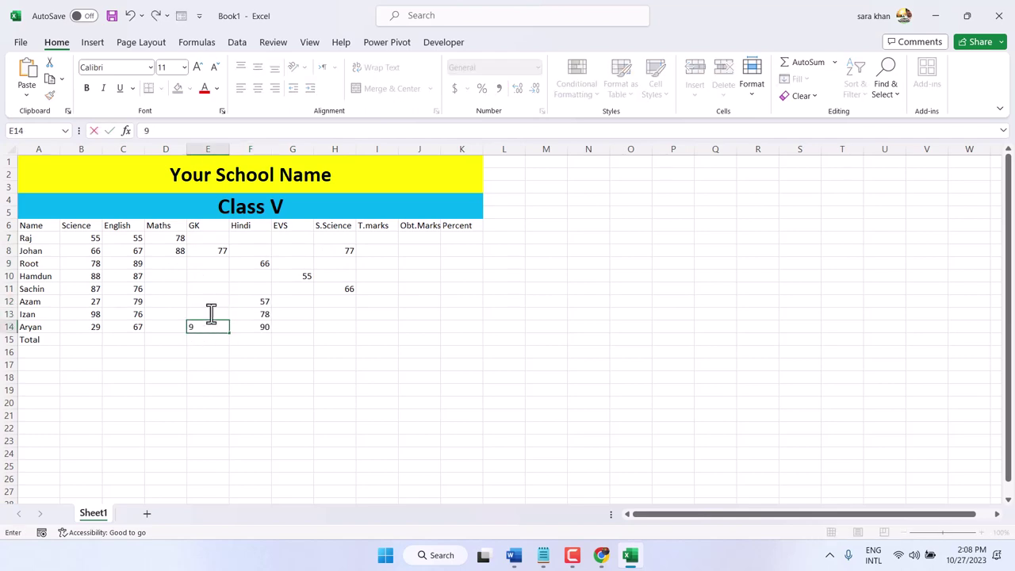
{"action": "left_click", "coordinate": [217, 277]}
{"action": "type", "text": "96"}
{"action": "left_click", "coordinate": [219, 300]}
{"action": "left_click", "coordinate": [220, 312]}
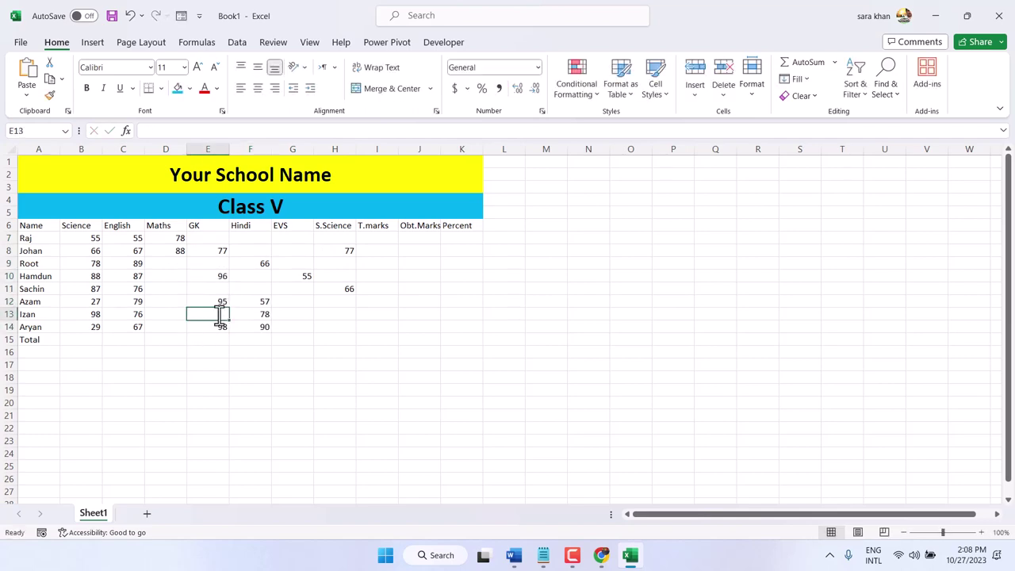
{"action": "type", "text": "69"}
{"action": "left_click", "coordinate": [225, 288]}
{"action": "type", "text": "77"}
Enter 77 in G8 and G7, and 88 in D12, D14, G11 and H10.
{"action": "left_click", "coordinate": [290, 251]}
{"action": "type", "text": "77"}
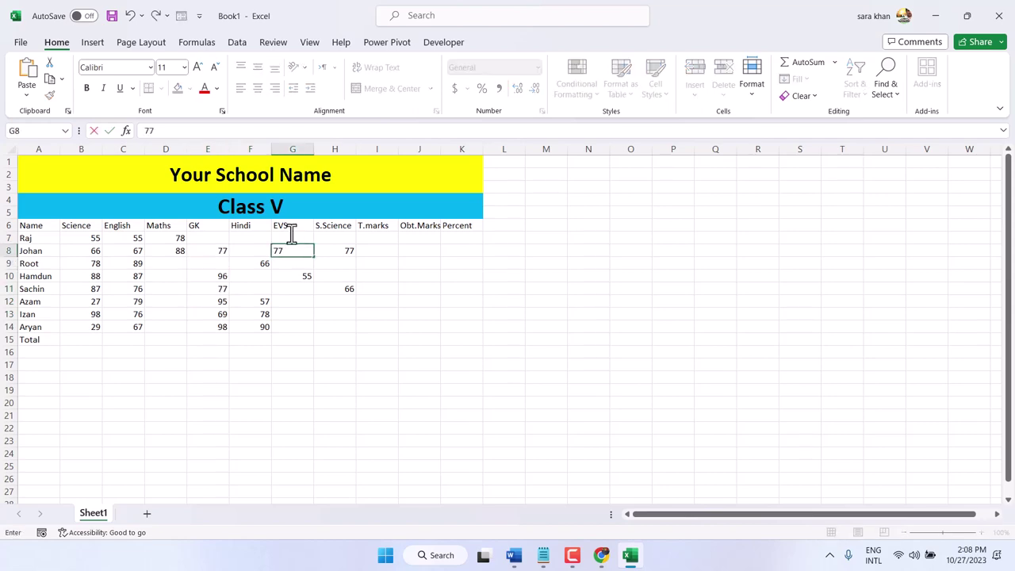
{"action": "left_click", "coordinate": [290, 238]}
{"action": "type", "text": "77"}
{"action": "left_click", "coordinate": [182, 302]}
{"action": "type", "text": "88"}
{"action": "left_click", "coordinate": [179, 327]}
{"action": "type", "text": "88"}
{"action": "left_click", "coordinate": [293, 289]}
{"action": "type", "text": "88"}
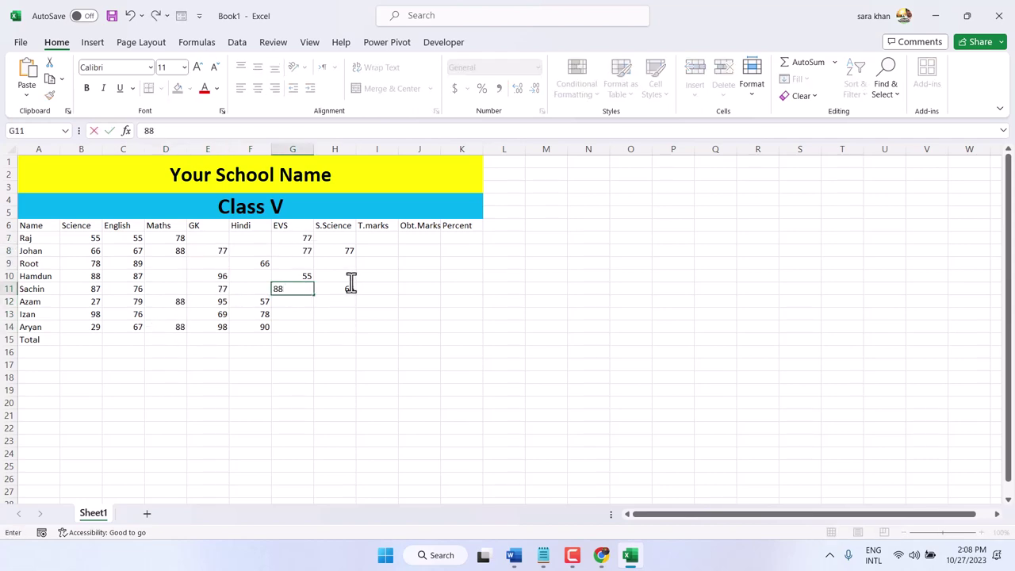
{"action": "left_click", "coordinate": [341, 276]}
{"action": "type", "text": "88"}
Enter 66 in D10, D9, F8 and F11.
{"action": "left_click", "coordinate": [180, 277]}
{"action": "type", "text": "66"}
{"action": "left_click", "coordinate": [178, 265]}
{"action": "type", "text": "66"}
{"action": "left_click", "coordinate": [257, 251]}
{"action": "type", "text": "66"}
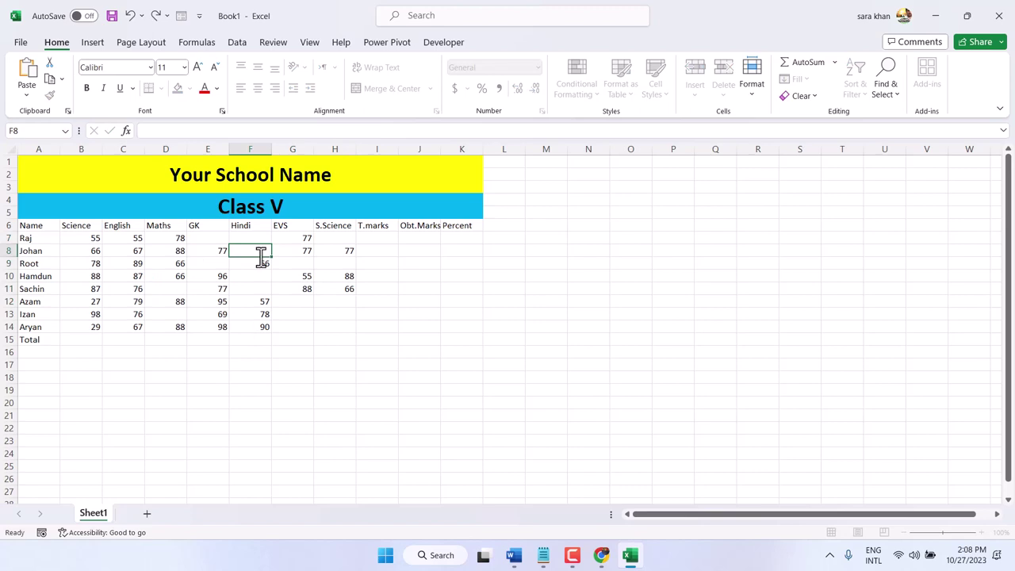
{"action": "left_click", "coordinate": [265, 289]}
{"action": "type", "text": "66"}
Enter 78 in E7 and E9, 98 in G12 and 78 in G13.
{"action": "left_click", "coordinate": [223, 239]}
{"action": "type", "text": "8"}
{"action": "left_click", "coordinate": [222, 263]}
{"action": "type", "text": "78"}
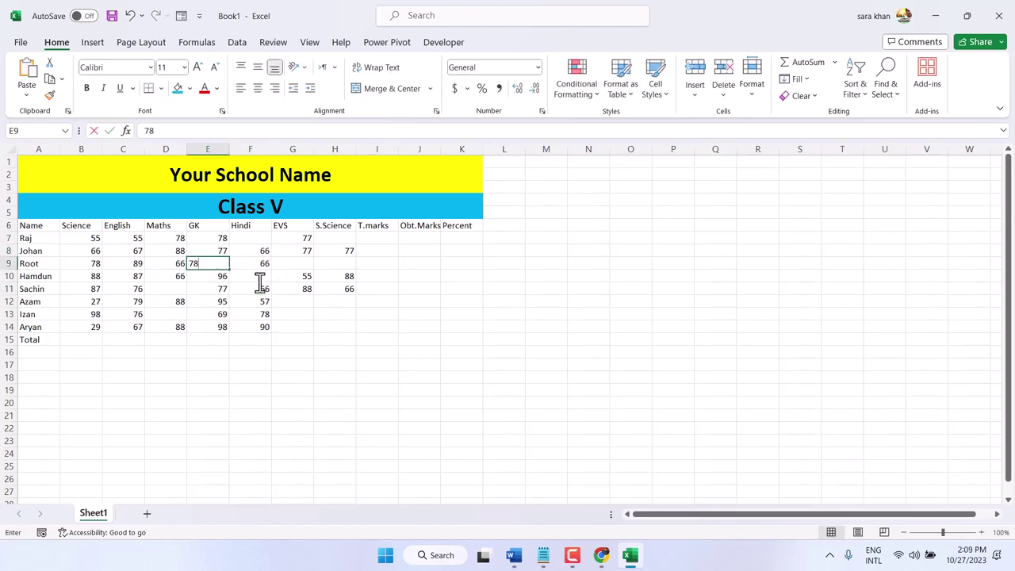
{"action": "left_click", "coordinate": [295, 303]}
{"action": "type", "text": "98"}
{"action": "left_click", "coordinate": [300, 315]}
{"action": "type", "text": "78"}
Enter 76 in G14, 67 in H12, 76 in H13 and 58 in H14, removing the stray Total-row 58.
{"action": "left_click", "coordinate": [295, 327]}
{"action": "type", "text": "76"}
{"action": "left_click", "coordinate": [342, 301]}
{"action": "type", "text": "67"}
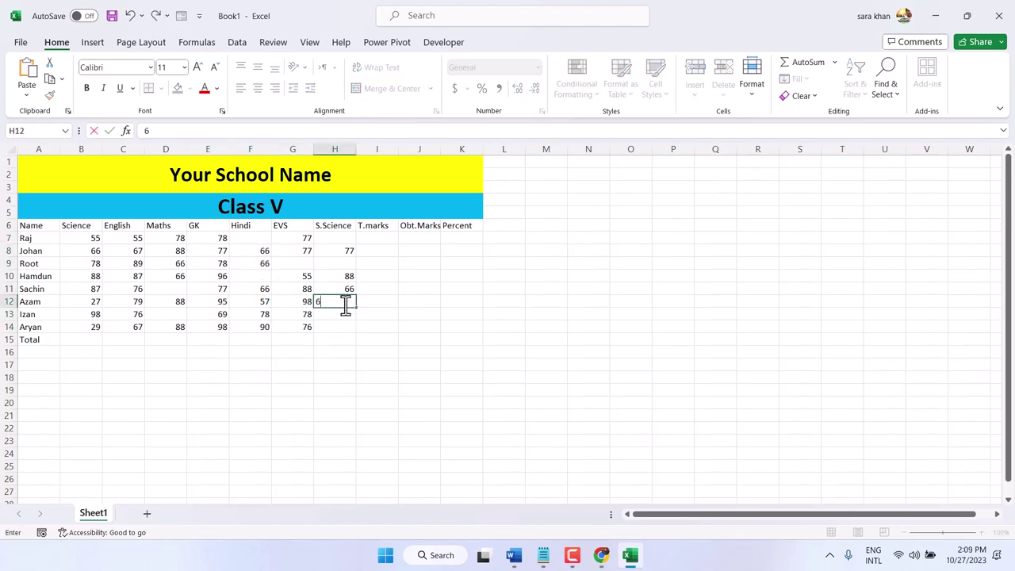
{"action": "left_click", "coordinate": [343, 314]}
{"action": "type", "text": "76"}
{"action": "left_click", "coordinate": [343, 338]}
{"action": "type", "text": "58"}
{"action": "left_click", "coordinate": [336, 330]}
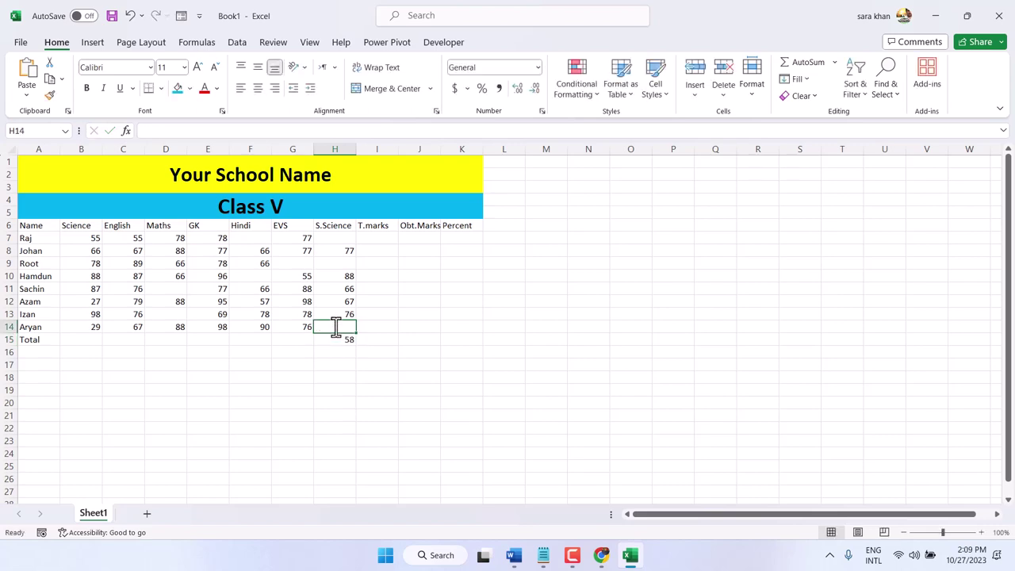
{"action": "type", "text": "58"}
{"action": "key", "text": "Return"}
{"action": "key", "text": "Delete"}
Fill the remaining gaps: 88 in H9, 69 in F10, 79 in D13 and D11, 69 in F7, 77 in H7, 78 in G9.
{"action": "left_click", "coordinate": [348, 265]}
{"action": "type", "text": "88"}
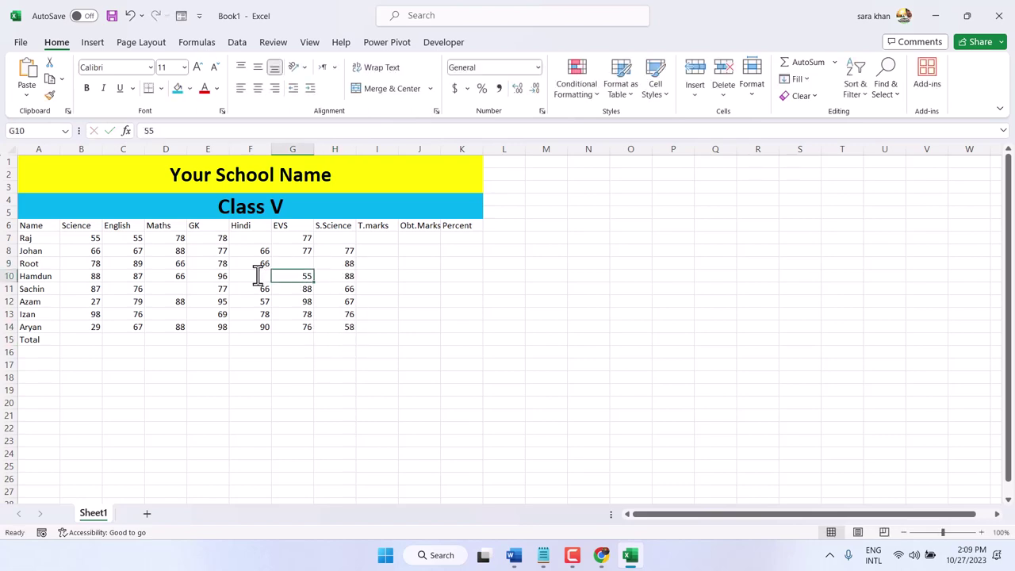
{"action": "left_click", "coordinate": [251, 276]}
{"action": "type", "text": "69"}
{"action": "left_click", "coordinate": [177, 314]}
{"action": "type", "text": "79"}
{"action": "left_click", "coordinate": [181, 289]}
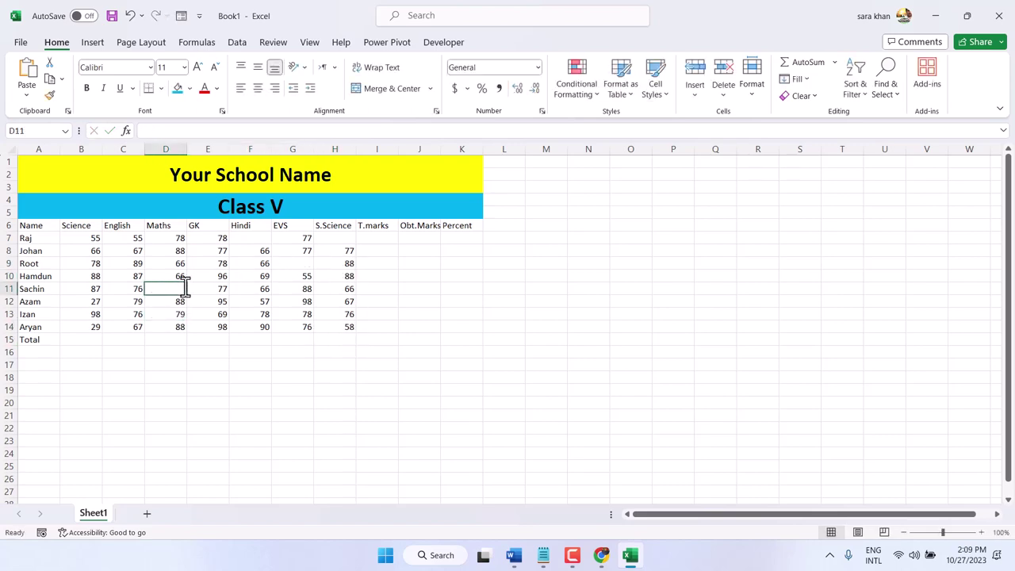
{"action": "type", "text": "79"}
{"action": "left_click", "coordinate": [265, 239]}
{"action": "type", "text": "69"}
{"action": "left_click", "coordinate": [328, 240]}
{"action": "type", "text": "77"}
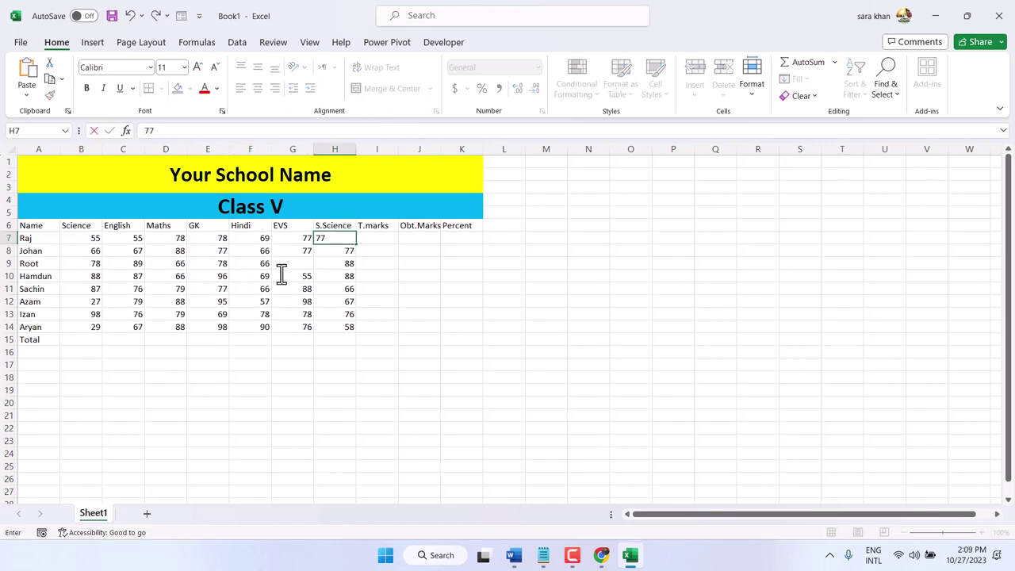
{"action": "left_click", "coordinate": [298, 265]}
{"action": "type", "text": "78"}
{"action": "left_click", "coordinate": [337, 328]}
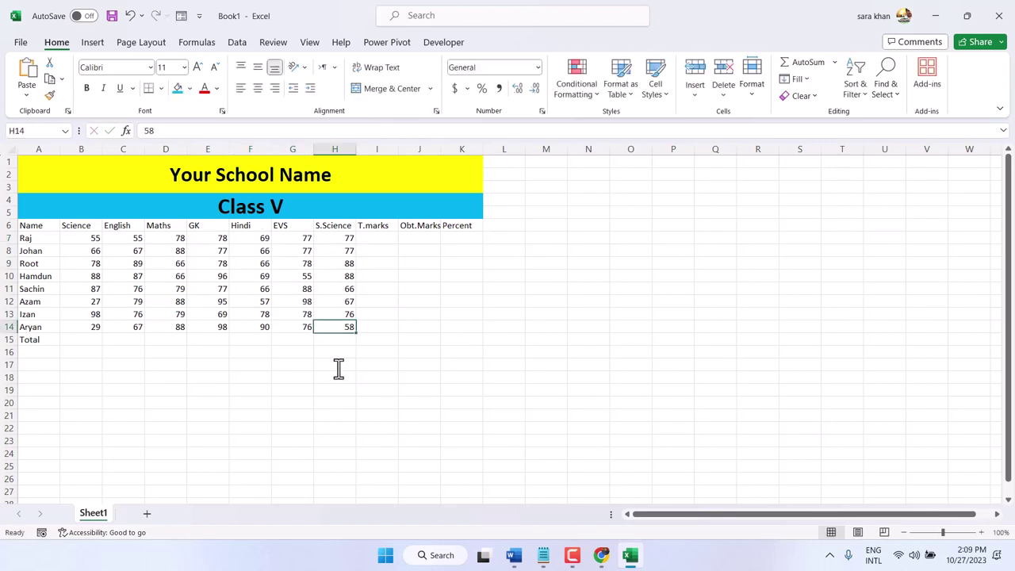
Type 700 in T.marks cell I7 and fill it down through I14.
{"action": "scroll", "coordinate": [339, 369], "scroll_direction": "up", "scroll_amount": 4}
{"action": "left_click", "coordinate": [613, 279]}
{"action": "left_click", "coordinate": [608, 300]}
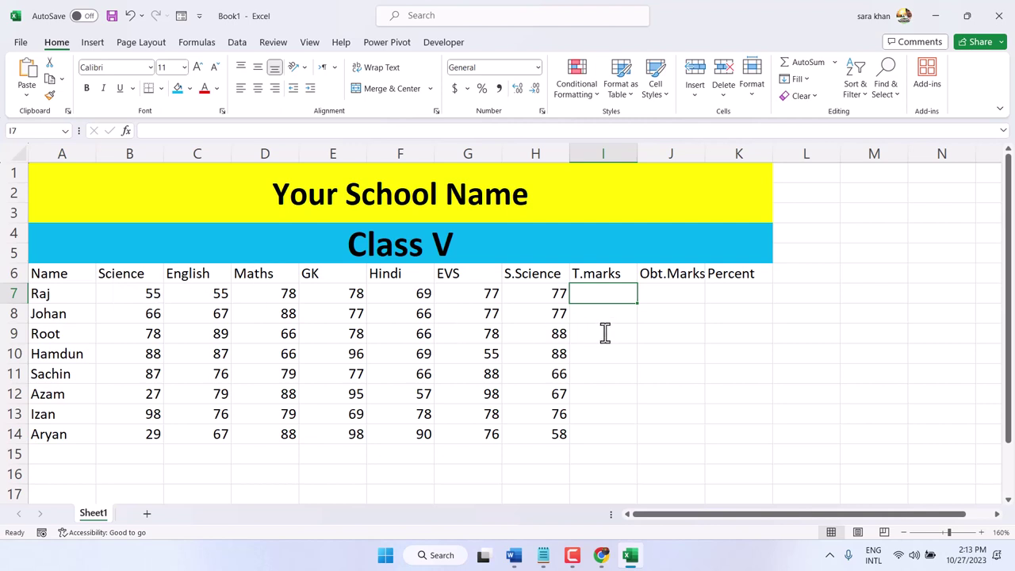
{"action": "type", "text": "70"}
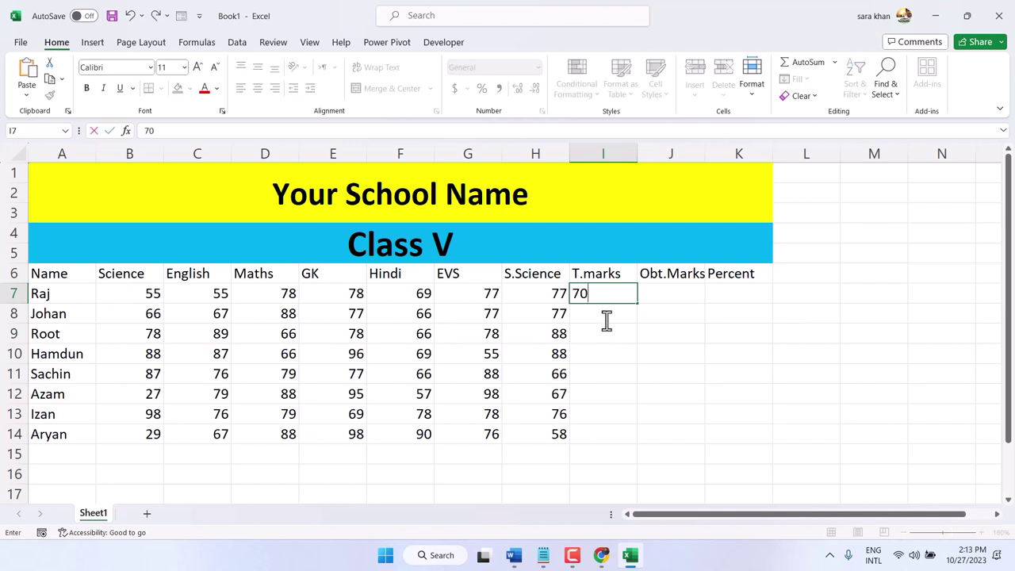
{"action": "type", "text": "0"}
{"action": "mouse_move", "coordinate": [642, 305]}
{"action": "left_mouse_down"}
{"action": "mouse_move", "coordinate": [624, 399]}
{"action": "mouse_move", "coordinate": [608, 285]}
{"action": "mouse_move", "coordinate": [621, 438]}
{"action": "left_mouse_up"}
{"action": "left_click", "coordinate": [619, 300]}
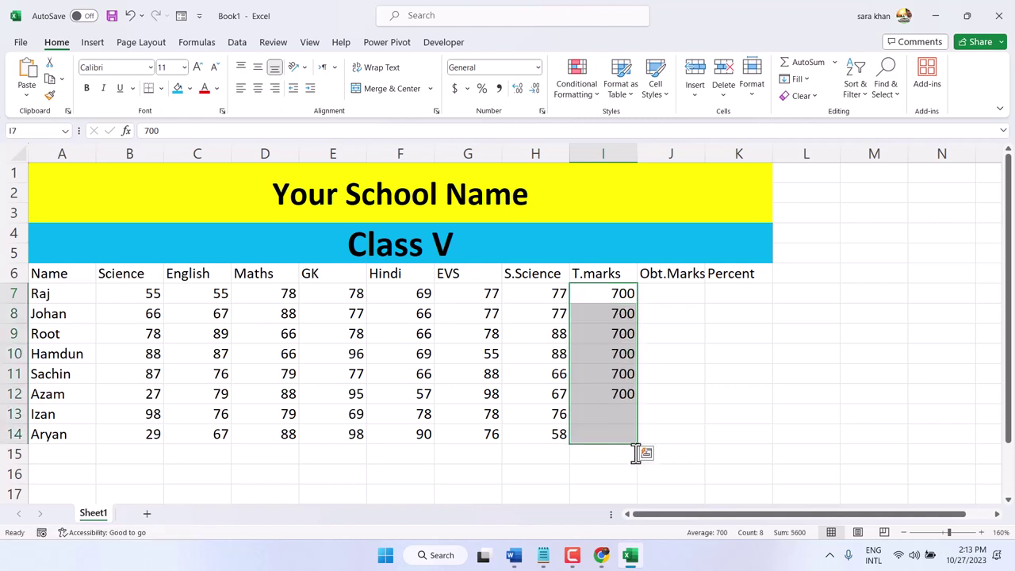
{"action": "left_click", "coordinate": [682, 299]}
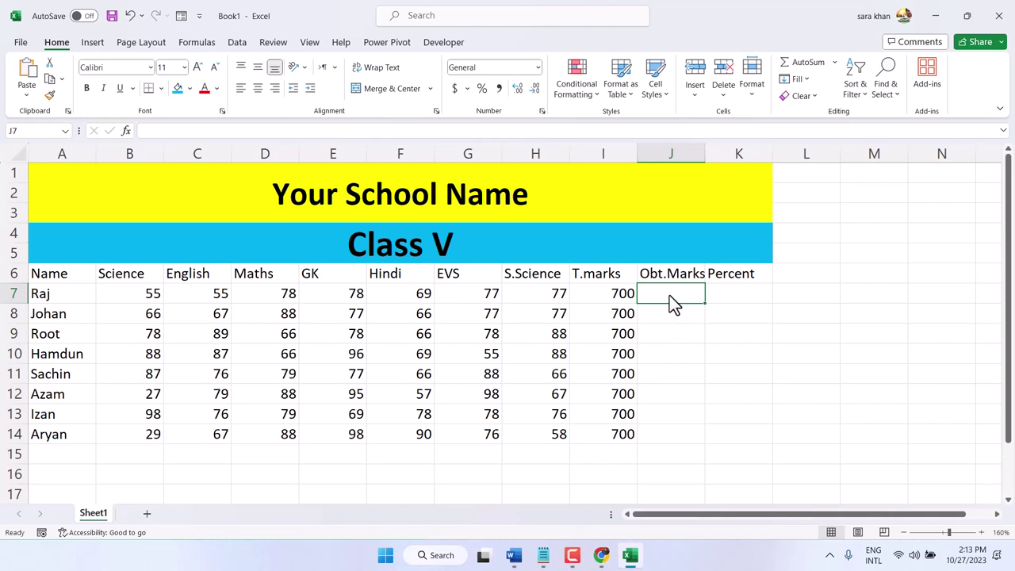
Start J7's total formula with row 7's Science, English and Maths marks (=B7+C7+D7).
{"action": "type", "text": "="}
{"action": "left_click", "coordinate": [139, 294]}
{"action": "left_click_drag", "start_coordinate": [197, 293], "coordinate": [525, 302]}
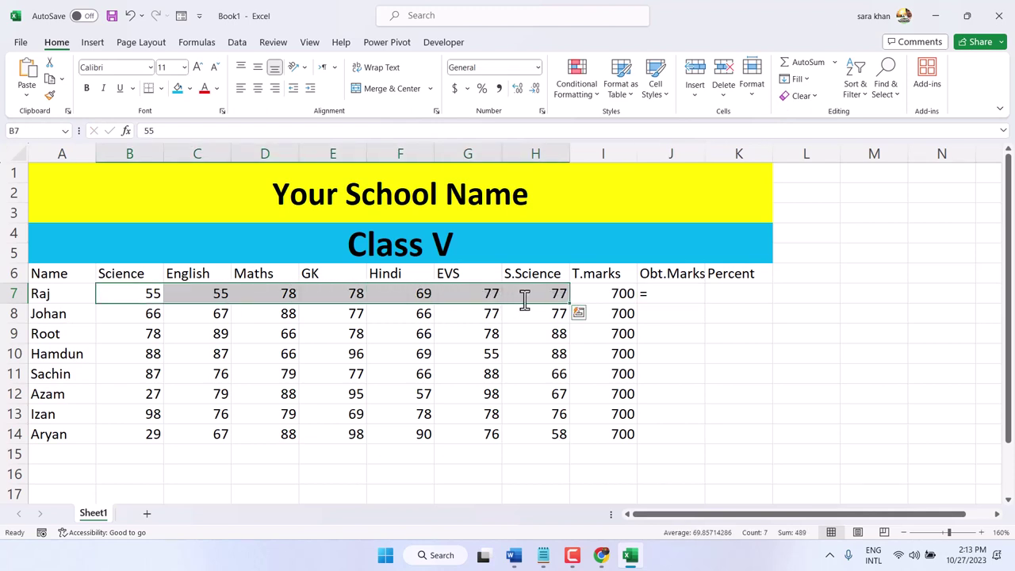
{"action": "left_click", "coordinate": [664, 296]}
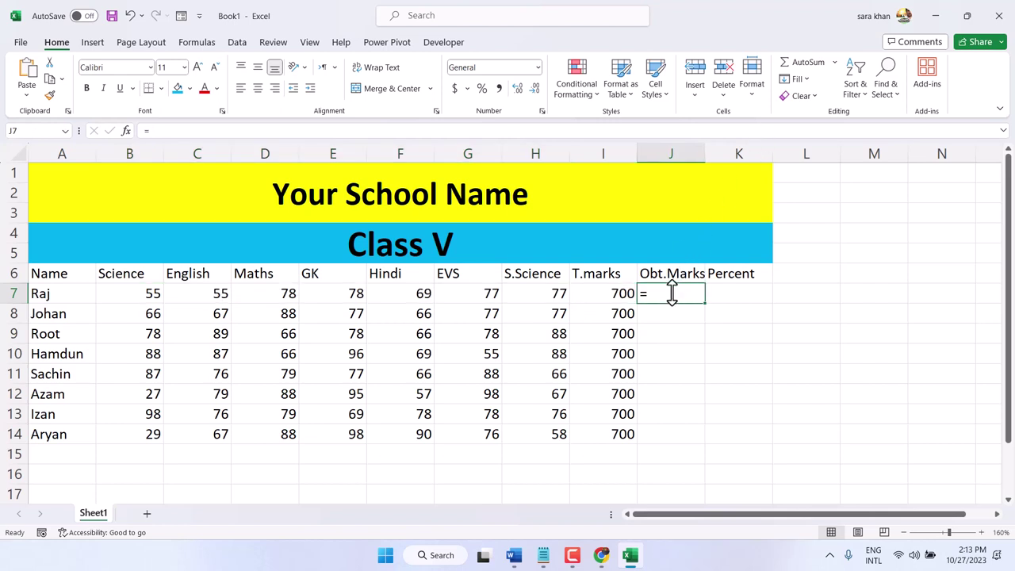
{"action": "left_click", "coordinate": [128, 295]}
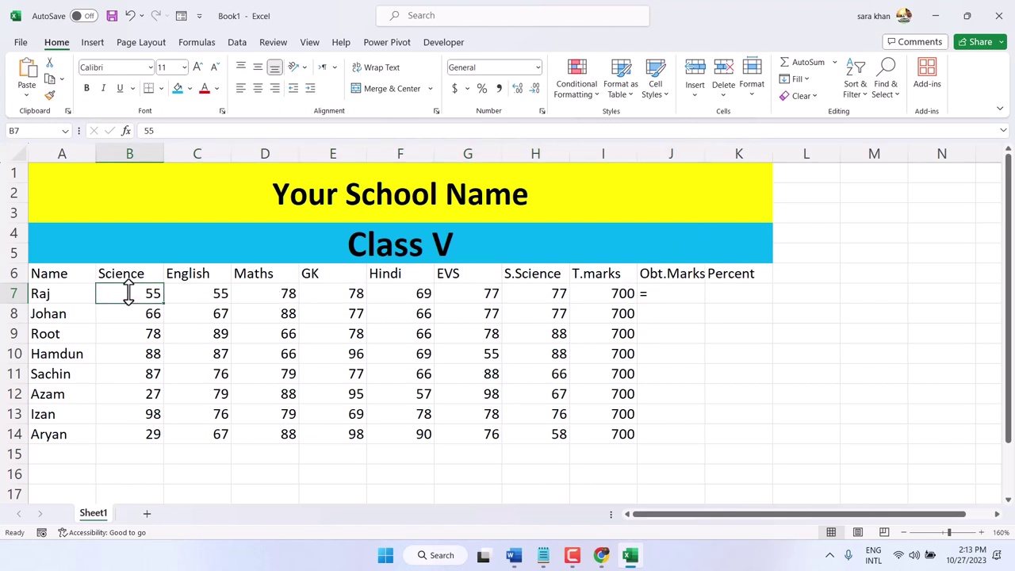
{"action": "left_click", "coordinate": [683, 293]}
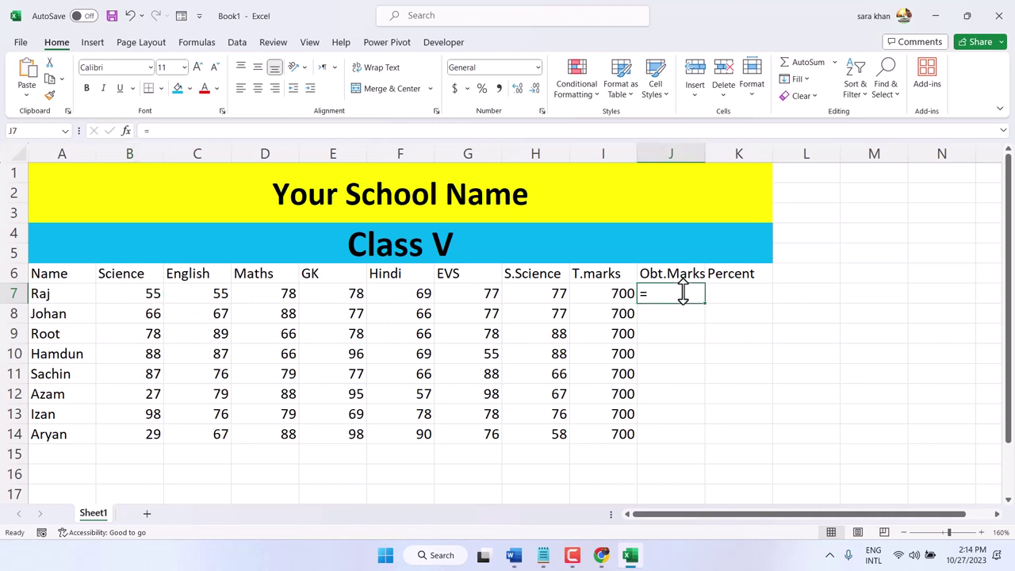
{"action": "key", "text": "BackSpace"}
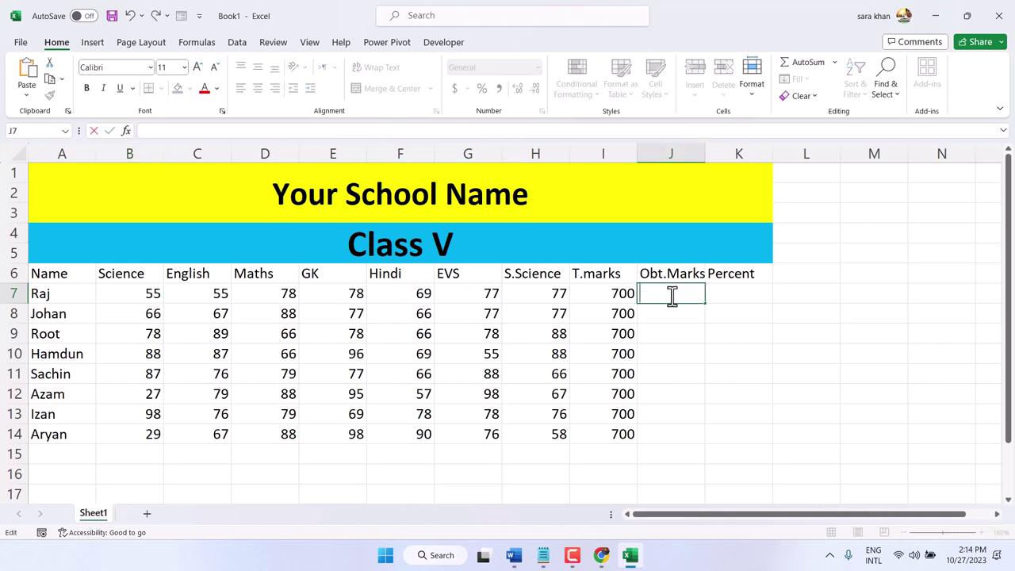
{"action": "type", "text": "="}
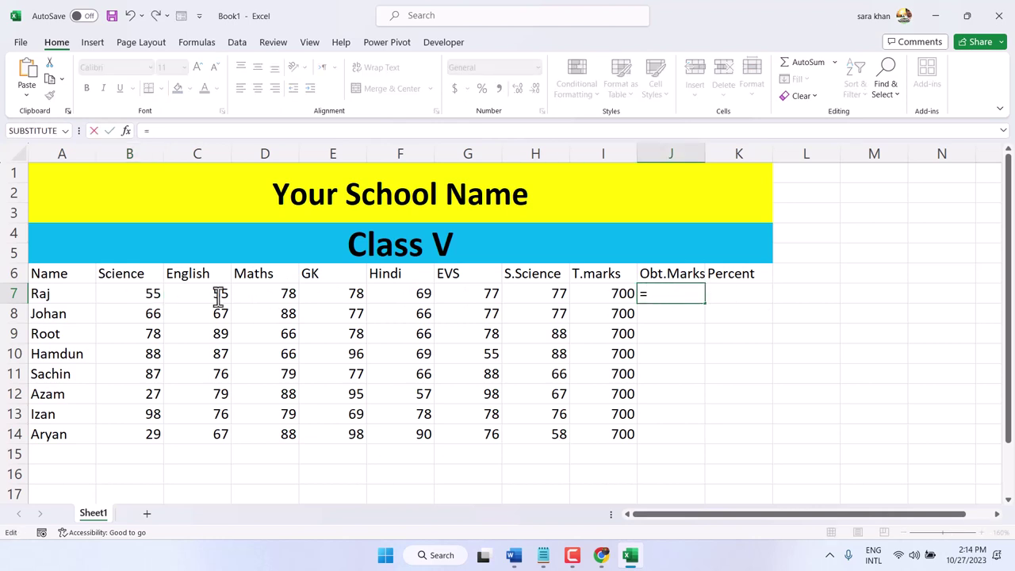
{"action": "left_click", "coordinate": [146, 293]}
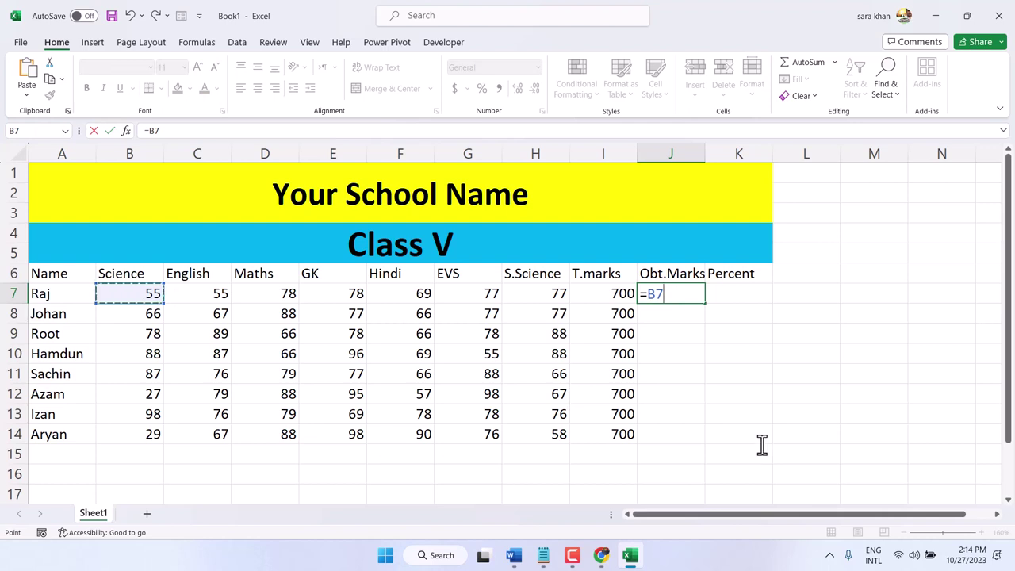
{"action": "type", "text": "+"}
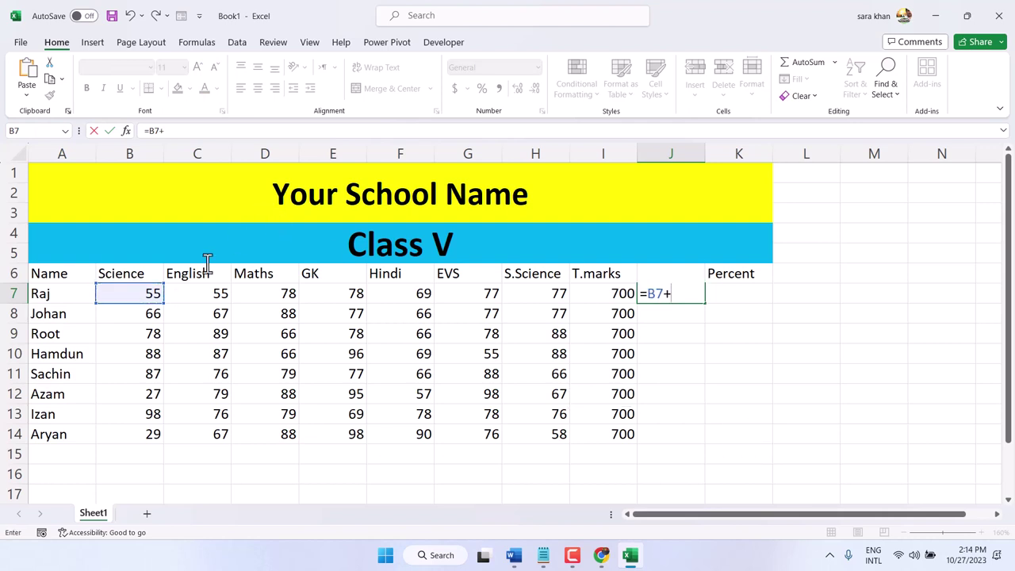
{"action": "left_click", "coordinate": [195, 293]}
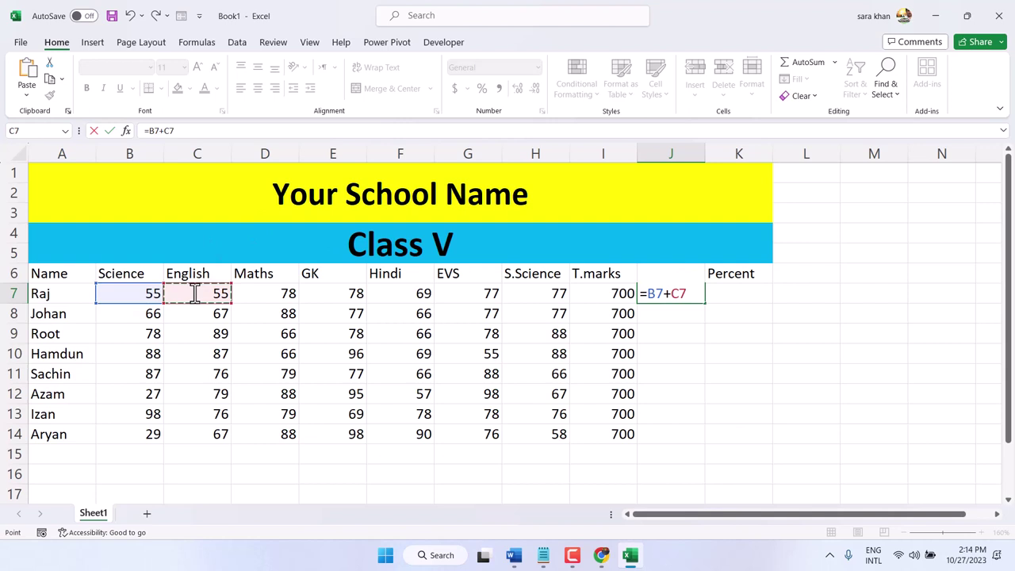
{"action": "type", "text": "+"}
{"action": "left_click", "coordinate": [279, 294]}
Add the GK, Hindi, EVS and S.Science marks to complete J7's total of 489.
{"action": "type", "text": "+"}
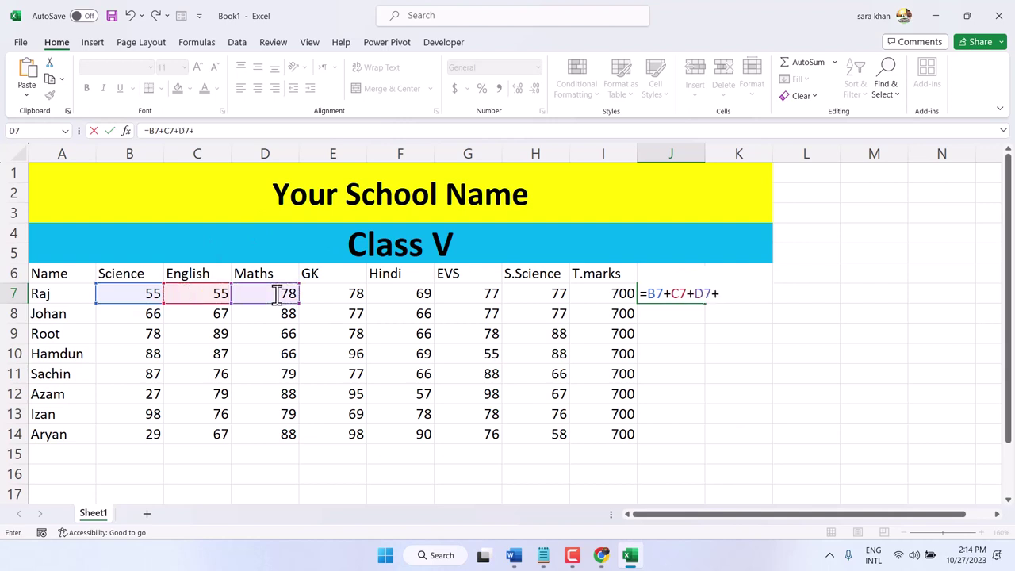
{"action": "left_click", "coordinate": [326, 292]}
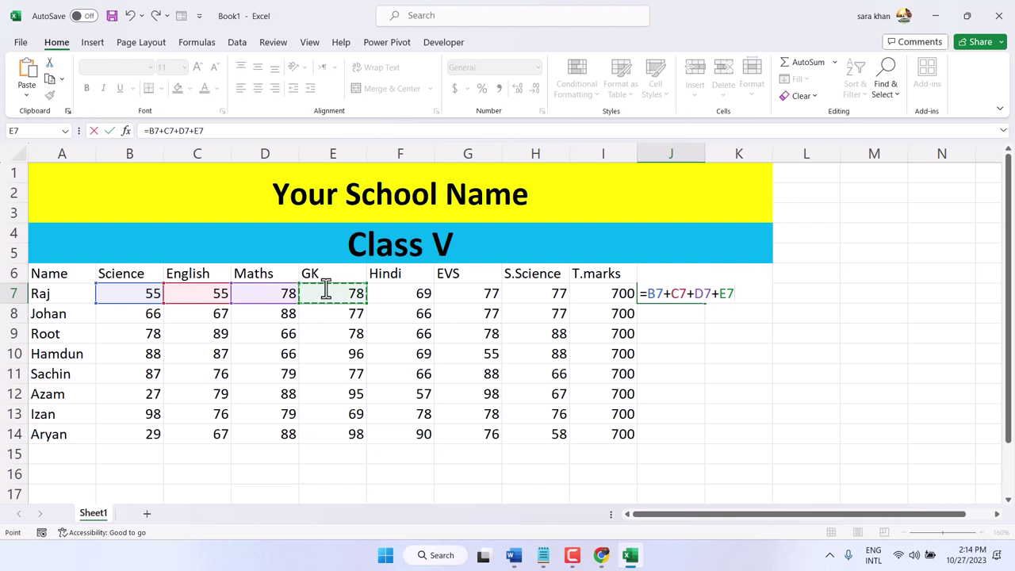
{"action": "type", "text": "+"}
{"action": "left_click", "coordinate": [418, 295]}
{"action": "type", "text": "+"}
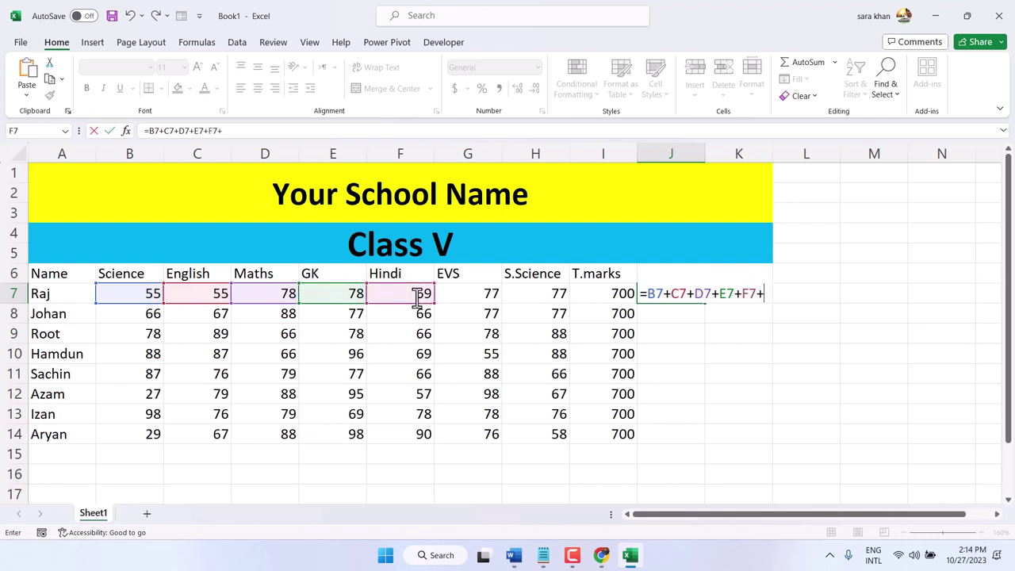
{"action": "left_click", "coordinate": [449, 296]}
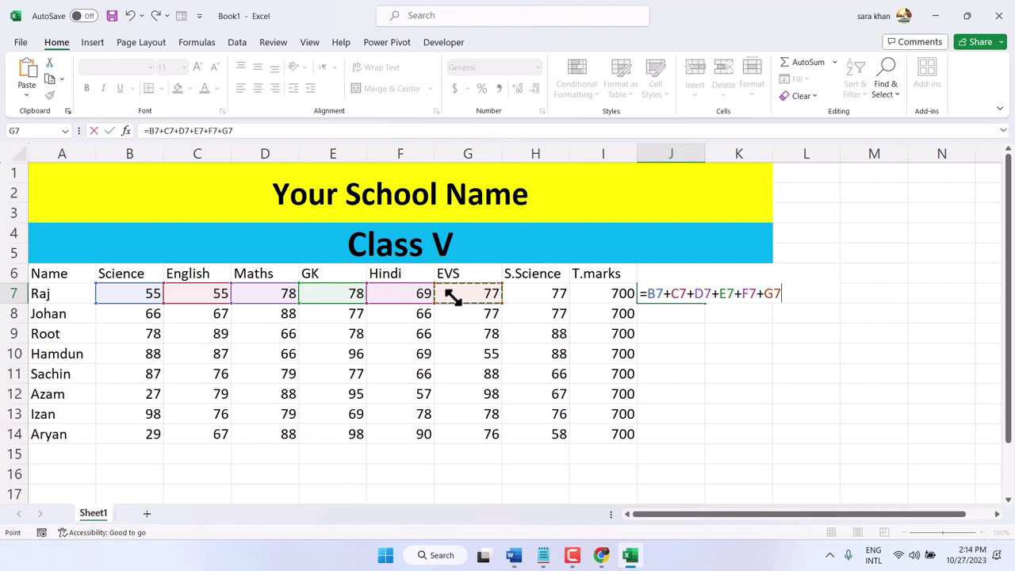
{"action": "type", "text": "+"}
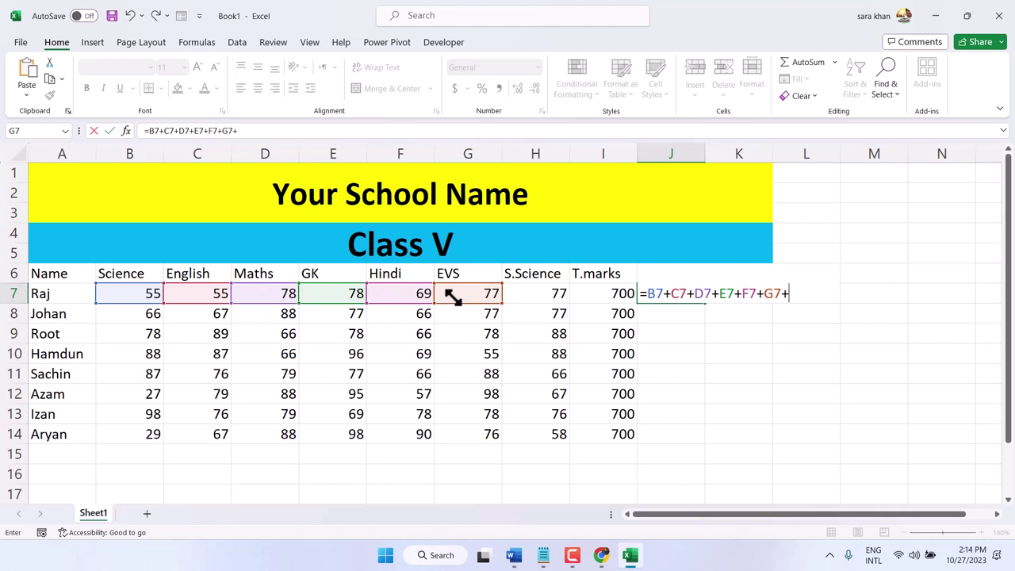
{"action": "left_click", "coordinate": [527, 290]}
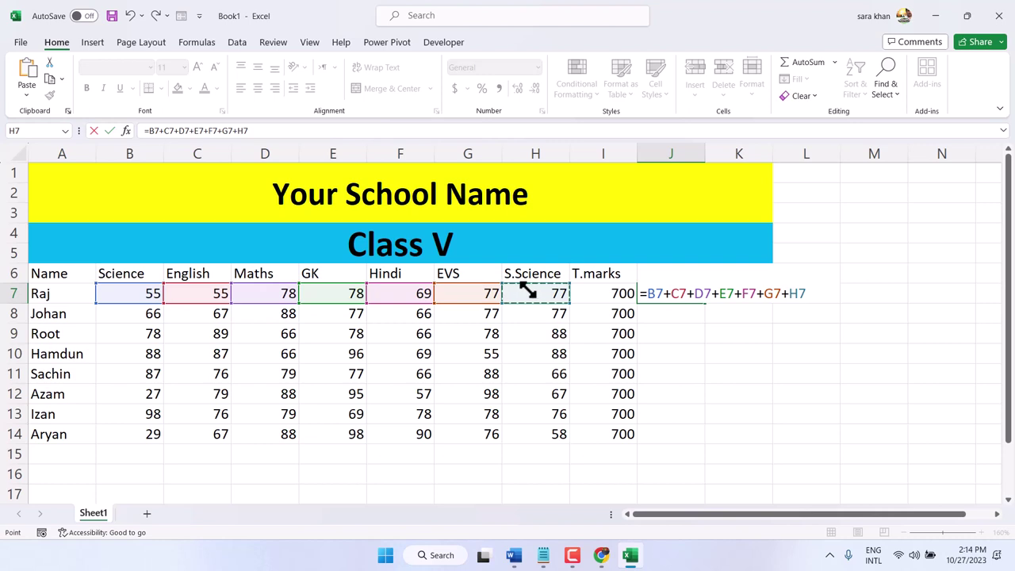
{"action": "key", "text": "Return"}
Copy the J7 total formula down to J14 for every student.
{"action": "left_click", "coordinate": [676, 294]}
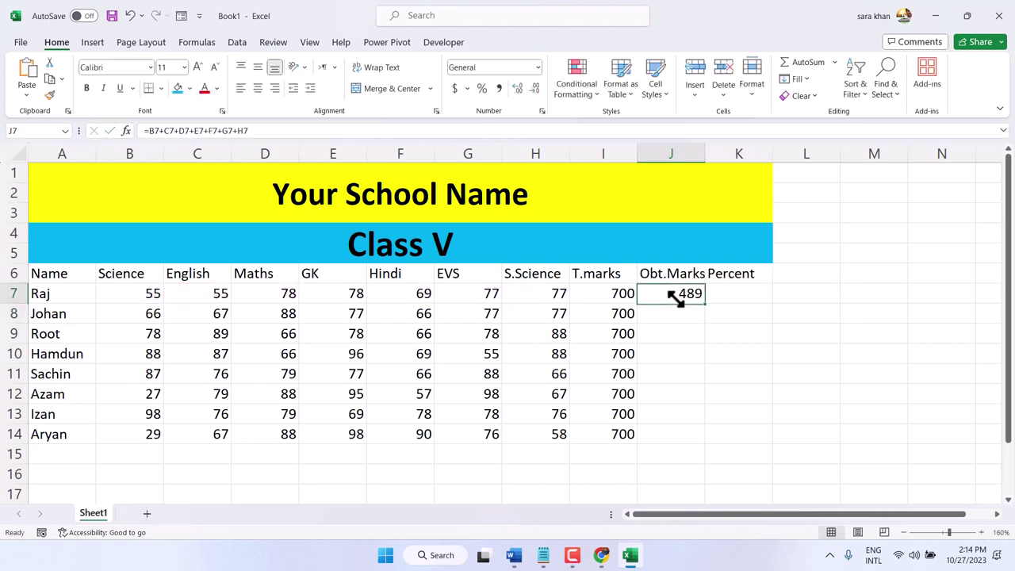
{"action": "left_click_drag", "start_coordinate": [703, 303], "coordinate": [690, 438]}
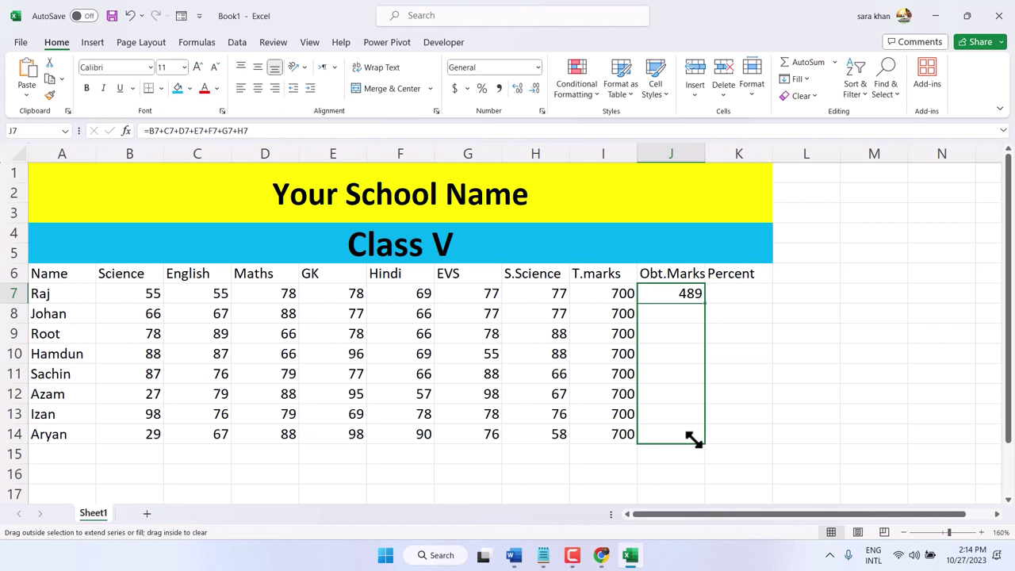
{"action": "left_click_drag", "start_coordinate": [693, 440], "coordinate": [692, 441]}
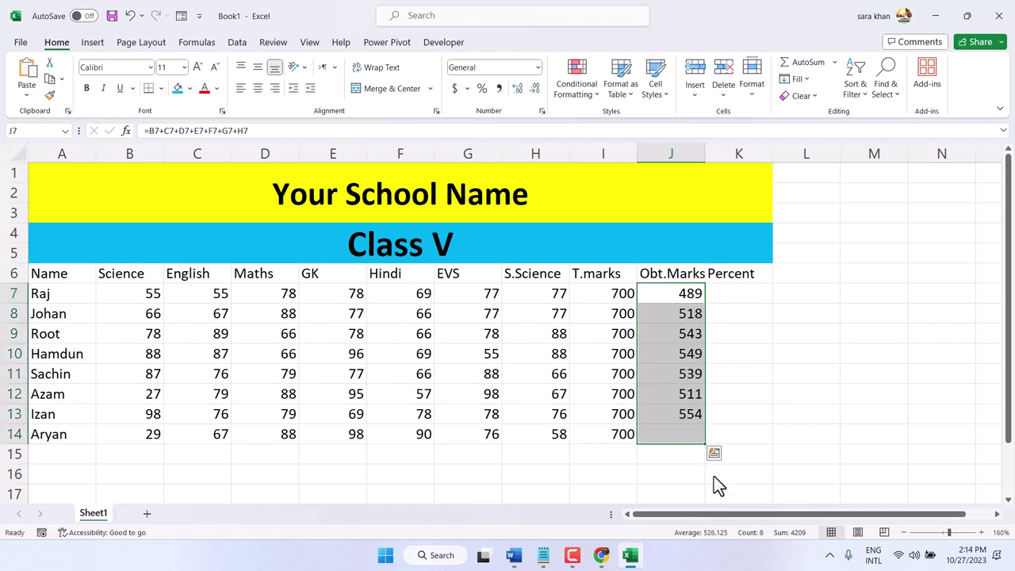
Enter the percentage formula =J7/I7*100 in K7.
{"action": "left_click", "coordinate": [754, 306]}
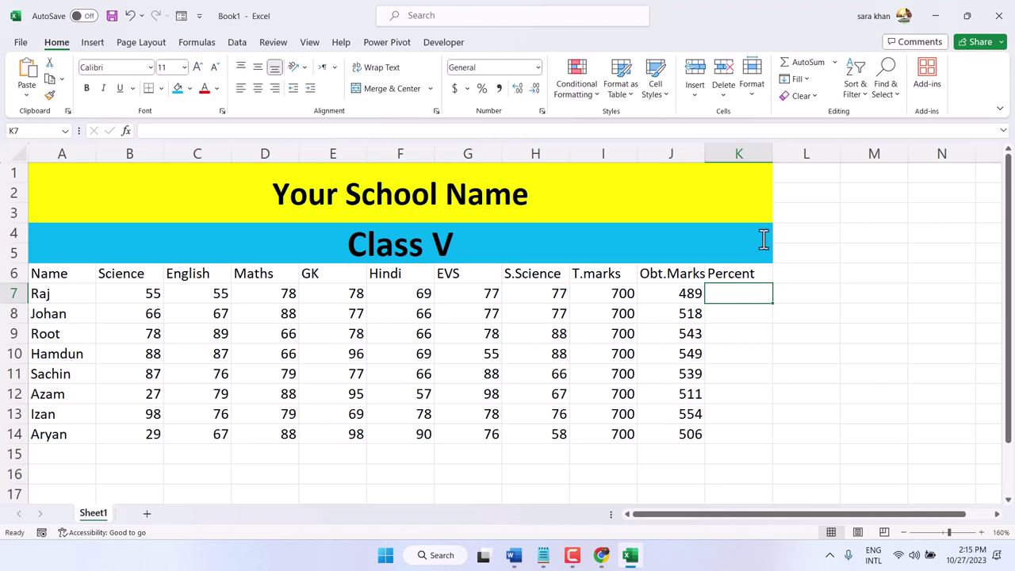
{"action": "type", "text": "="}
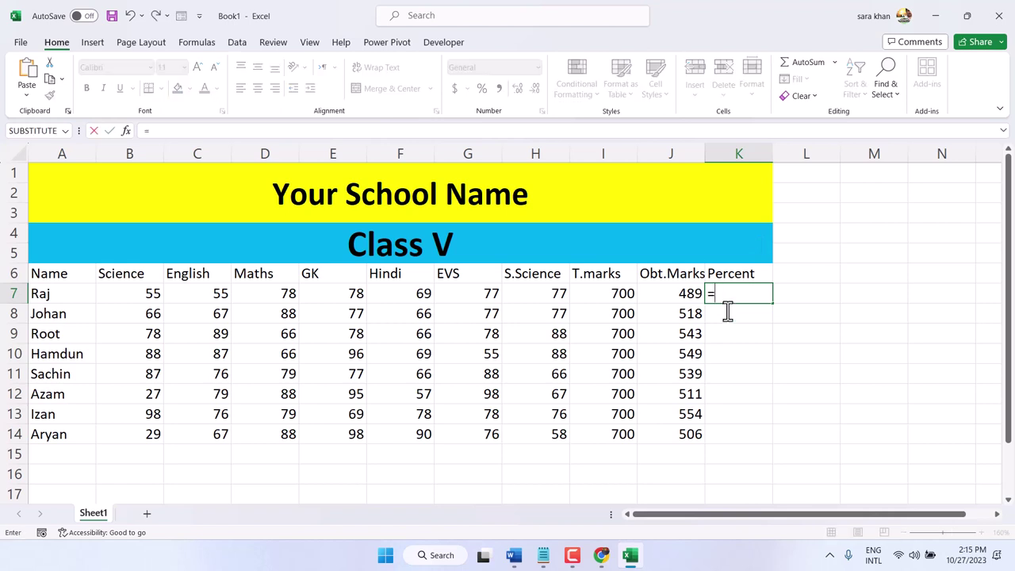
{"action": "left_click", "coordinate": [680, 295]}
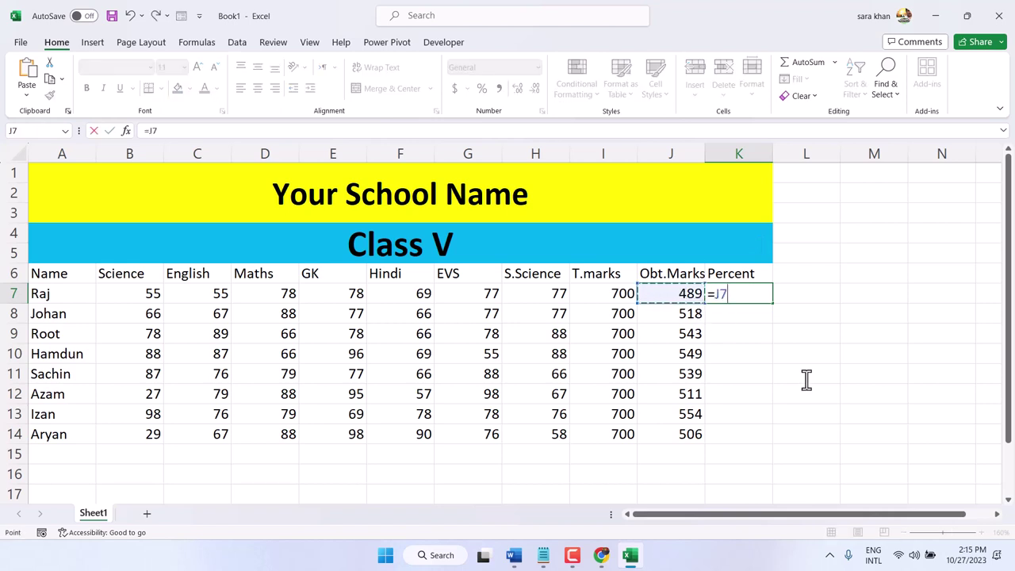
{"action": "type", "text": "/"}
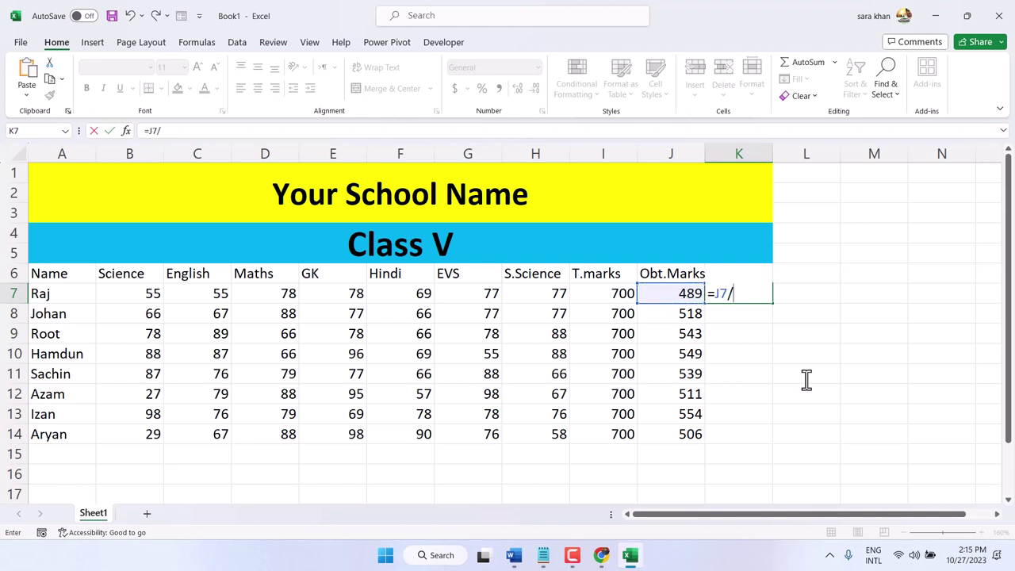
{"action": "left_click", "coordinate": [616, 295]}
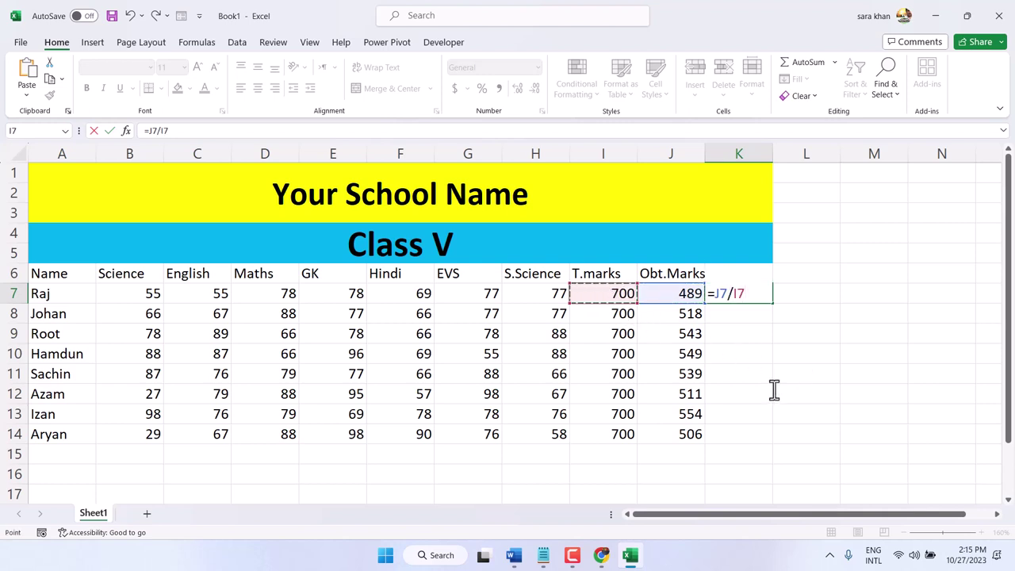
{"action": "type", "text": "*100"}
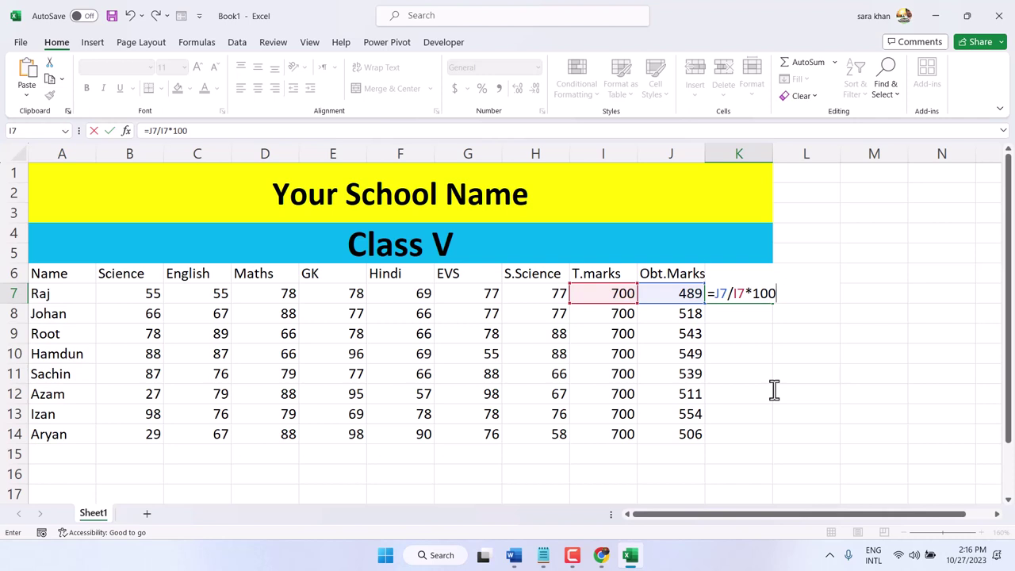
{"action": "key", "text": "Return"}
Show K7's percentage to two decimals and fill it down to K14.
{"action": "left_click", "coordinate": [749, 294]}
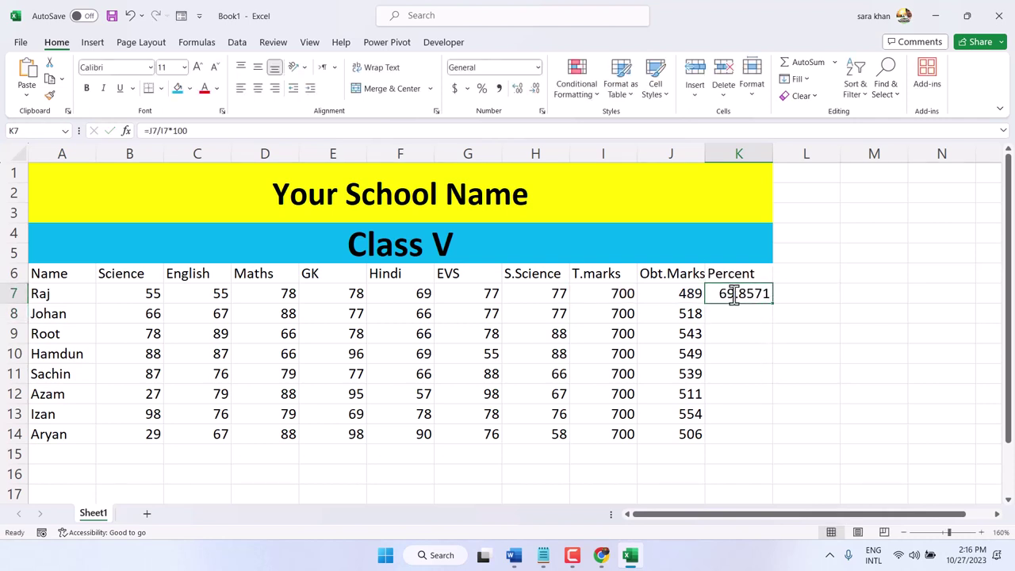
{"action": "left_click", "coordinate": [536, 89]}
{"action": "left_click", "coordinate": [536, 89]}
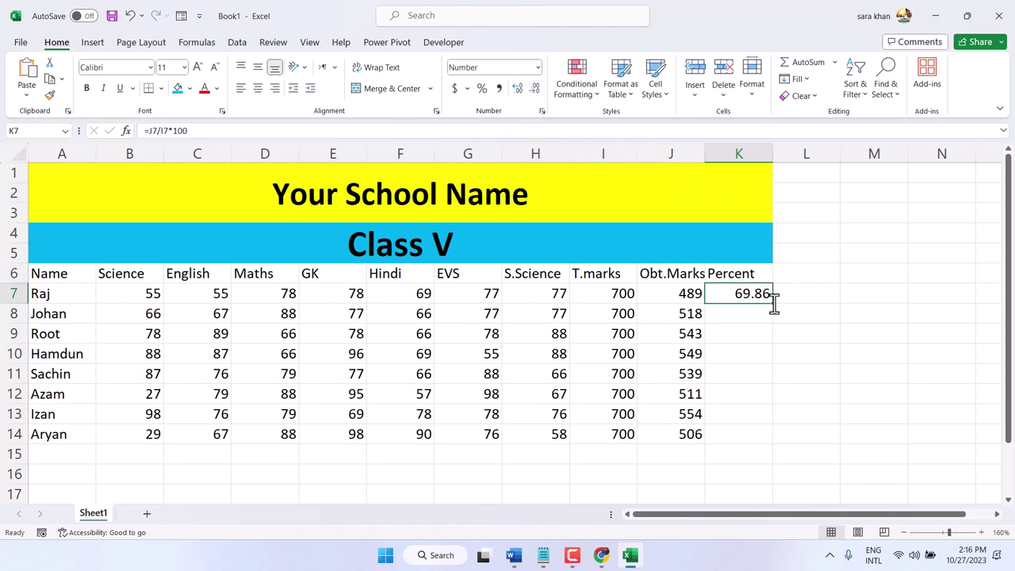
{"action": "left_click_drag", "start_coordinate": [773, 304], "coordinate": [748, 437]}
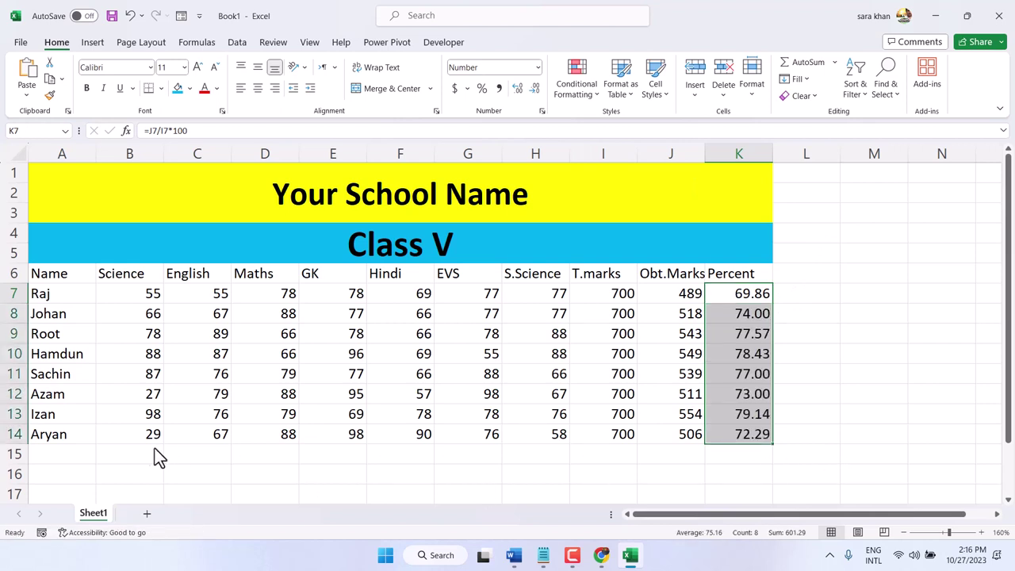
Apply All Borders to the whole result table A1:K14.
{"action": "left_click", "coordinate": [109, 450]}
{"action": "left_click_drag", "start_coordinate": [34, 278], "coordinate": [316, 326]}
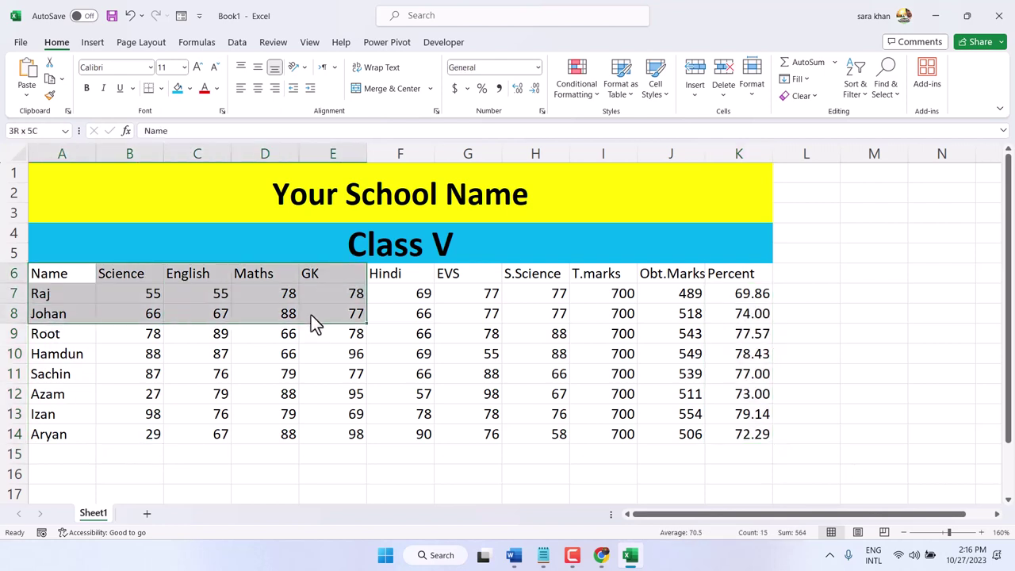
{"action": "left_click_drag", "start_coordinate": [38, 173], "coordinate": [653, 436]}
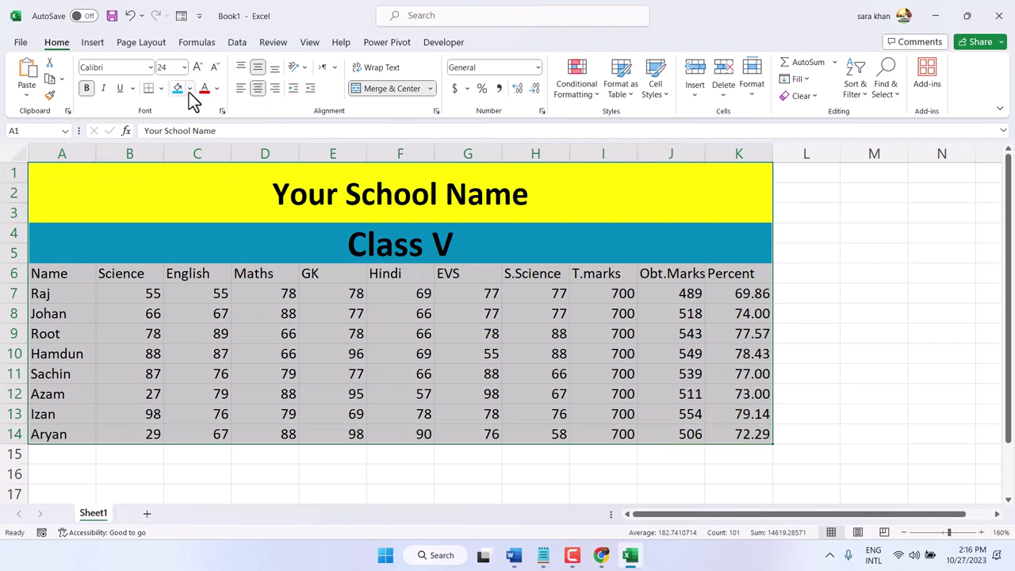
{"action": "left_click", "coordinate": [161, 89]}
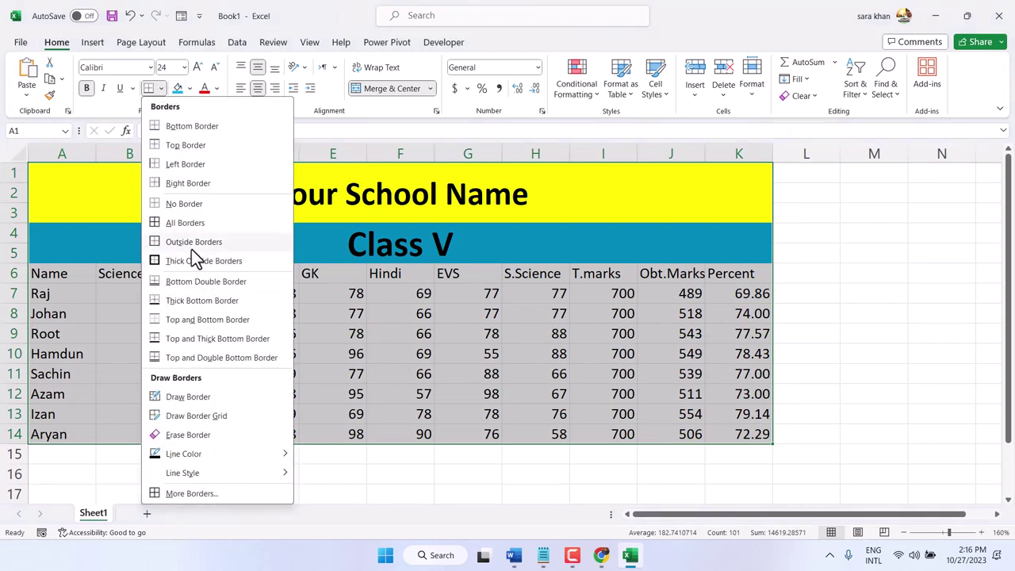
{"action": "left_click", "coordinate": [181, 223]}
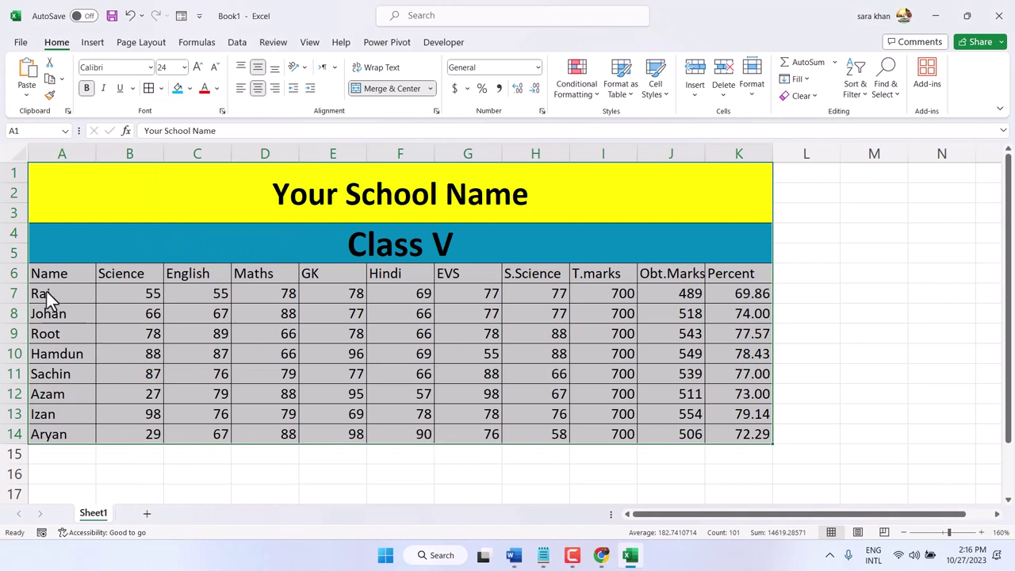
Centre and bold all the text in the table.
{"action": "left_click", "coordinate": [244, 89]}
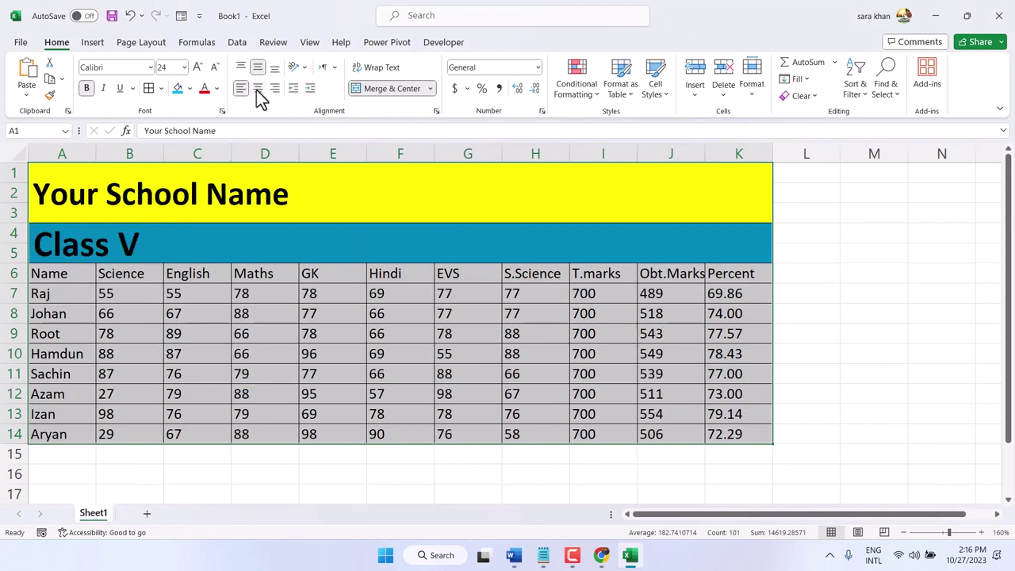
{"action": "left_click", "coordinate": [258, 88]}
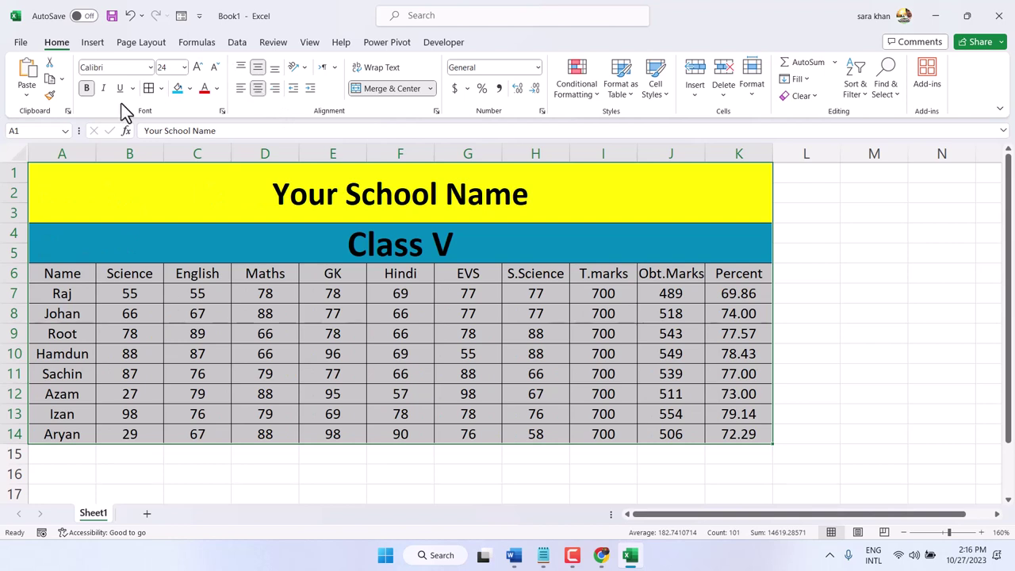
{"action": "left_click", "coordinate": [88, 89]}
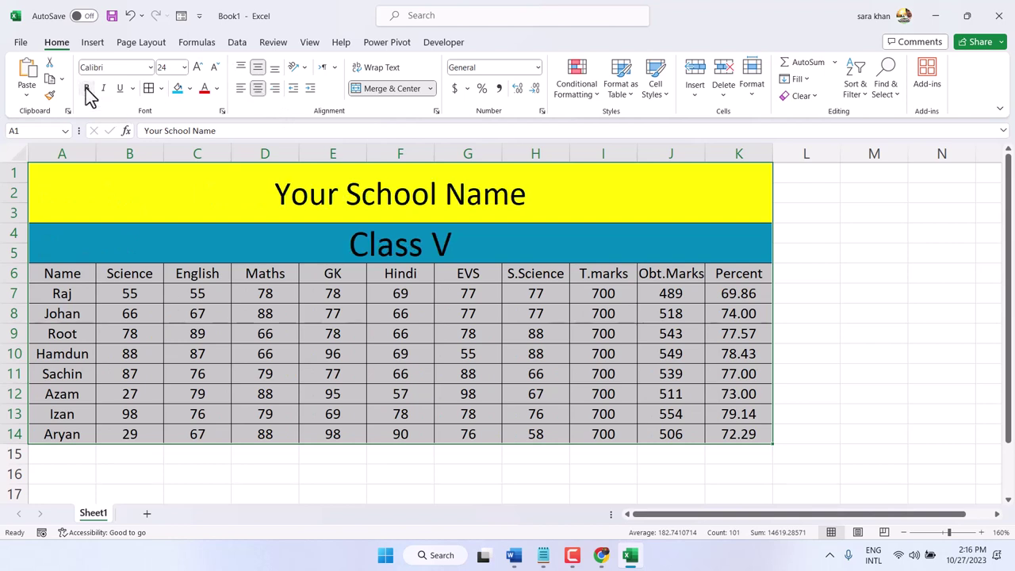
{"action": "left_click", "coordinate": [88, 90]}
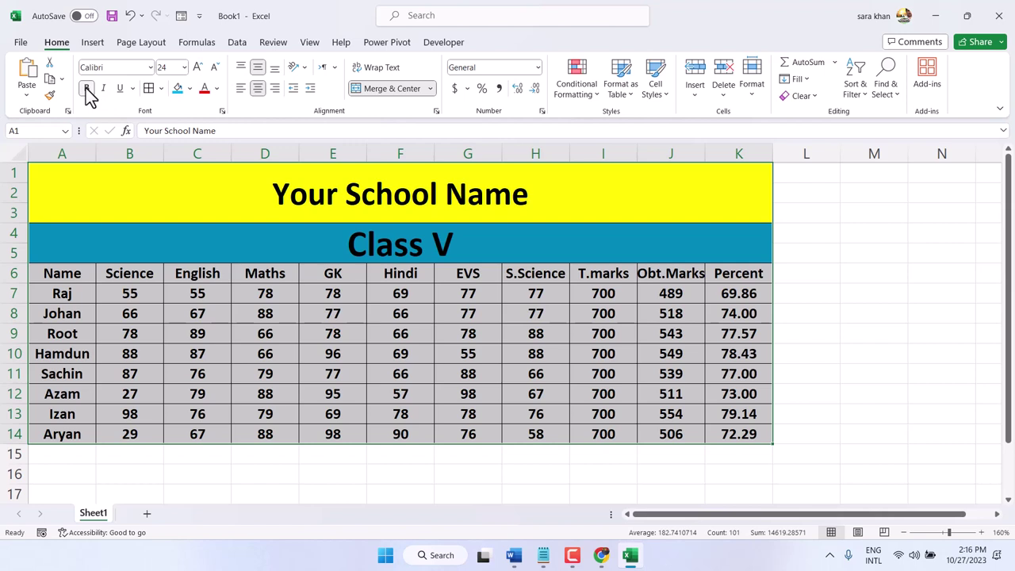
Remove bold from the table, then bold the school name and the Class V banner.
{"action": "left_click", "coordinate": [184, 313]}
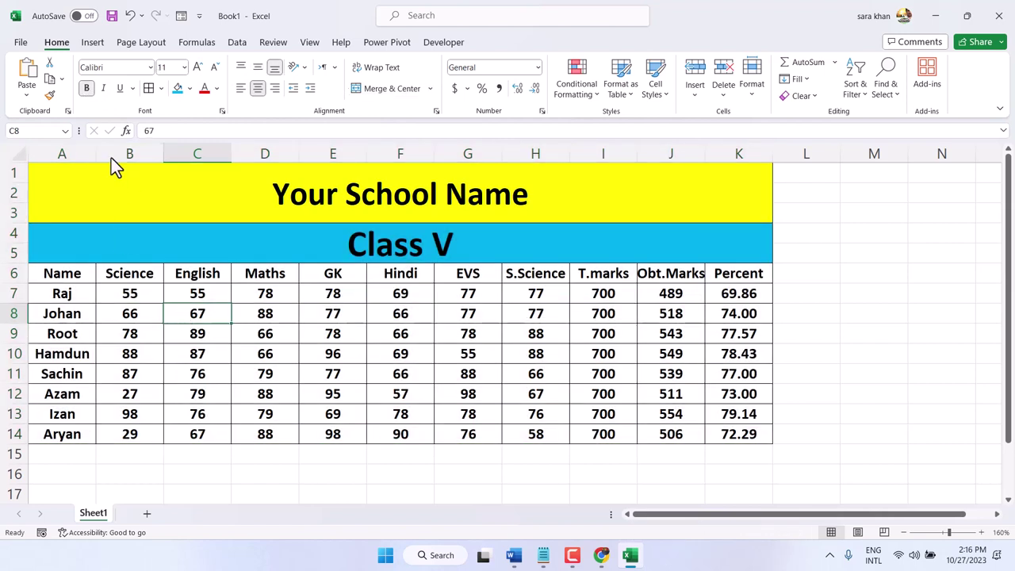
{"action": "left_click_drag", "start_coordinate": [37, 180], "coordinate": [585, 427]}
{"action": "left_click", "coordinate": [86, 88]}
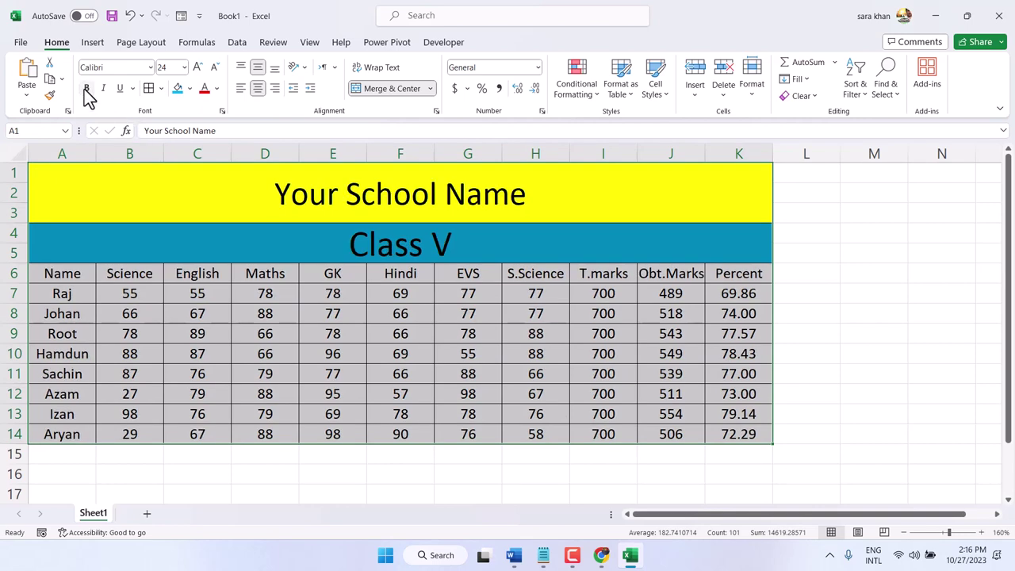
{"action": "left_click", "coordinate": [199, 293]}
{"action": "left_click", "coordinate": [268, 194]}
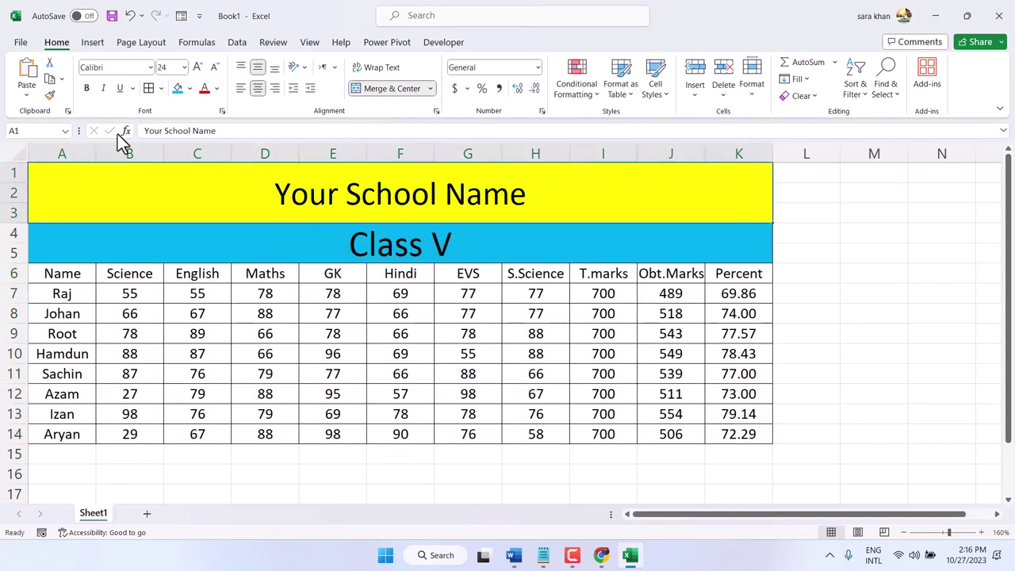
{"action": "left_click", "coordinate": [87, 88]}
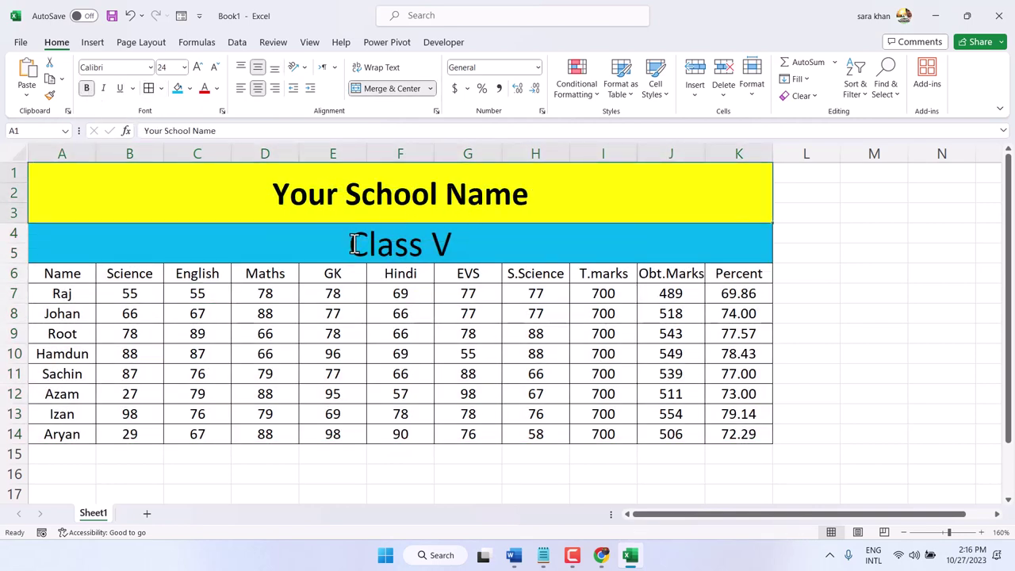
{"action": "left_click", "coordinate": [356, 240]}
{"action": "left_click", "coordinate": [86, 88]}
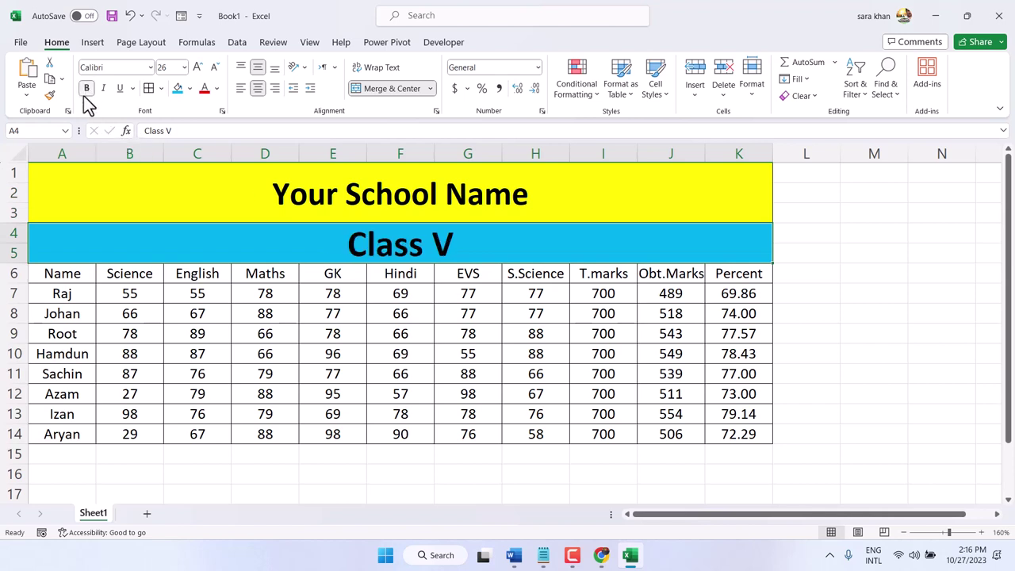
Bold the Name column A6:A14 and the header row B6:K6.
{"action": "left_click", "coordinate": [61, 282]}
{"action": "left_click_drag", "start_coordinate": [60, 282], "coordinate": [69, 434]}
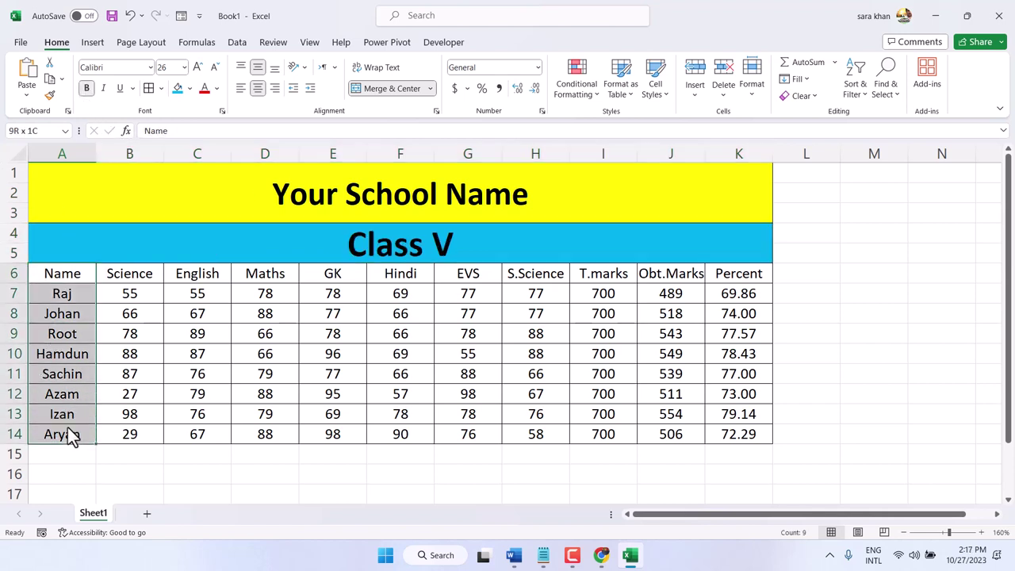
{"action": "left_click", "coordinate": [87, 90]}
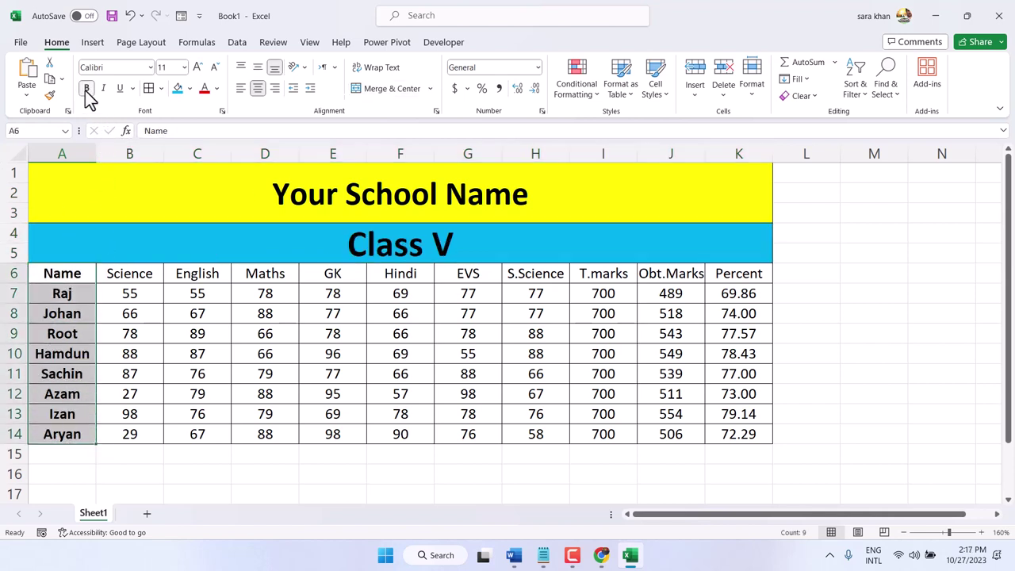
{"action": "left_click", "coordinate": [157, 279]}
{"action": "left_click_drag", "start_coordinate": [156, 279], "coordinate": [743, 280]}
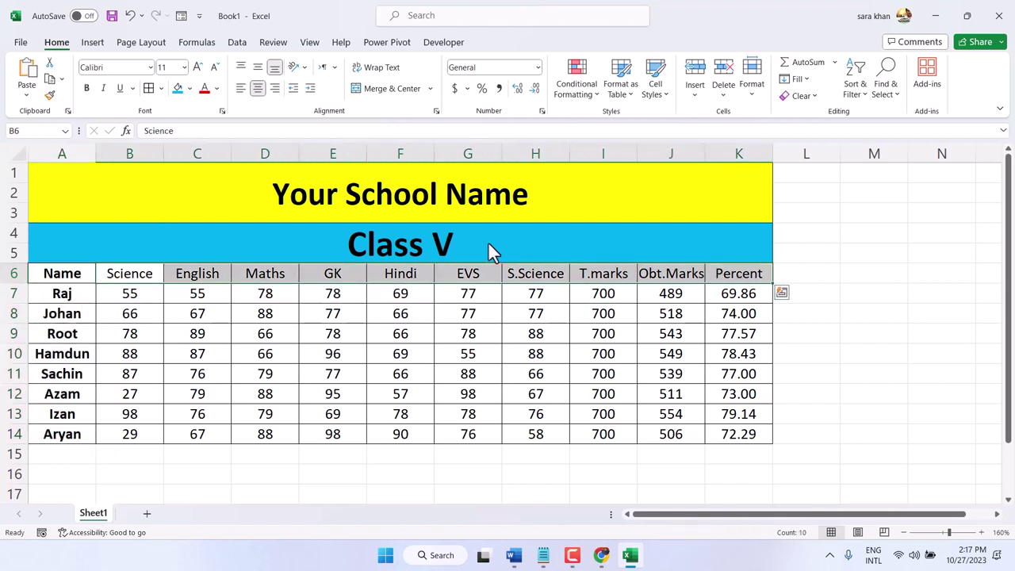
{"action": "left_click", "coordinate": [87, 88]}
{"action": "left_click", "coordinate": [143, 377]}
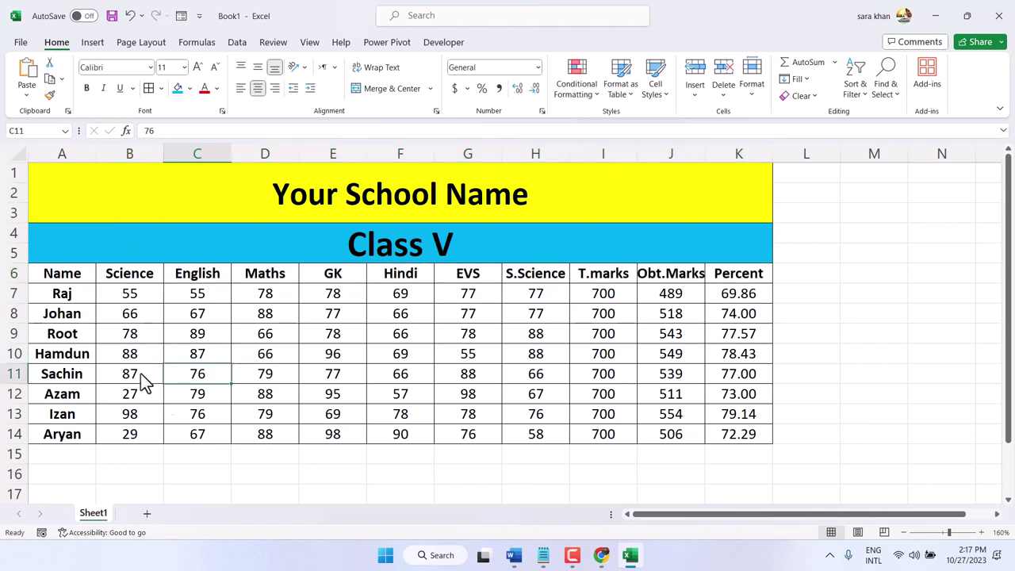
Fill the header row A6:K6 with Gold, Accent 4, Lighter 40%.
{"action": "left_click_drag", "start_coordinate": [50, 277], "coordinate": [725, 290]}
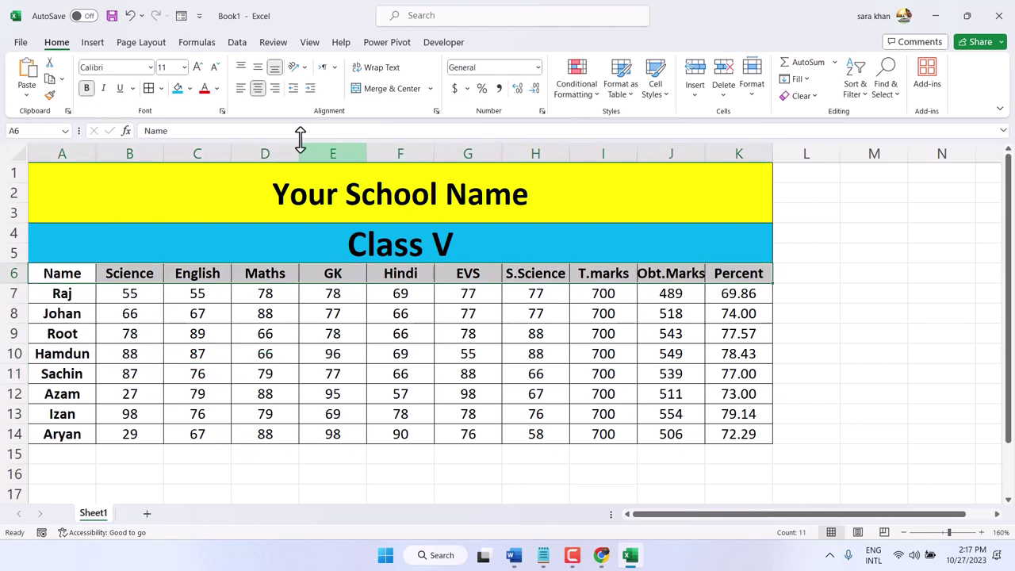
{"action": "left_click", "coordinate": [189, 89]}
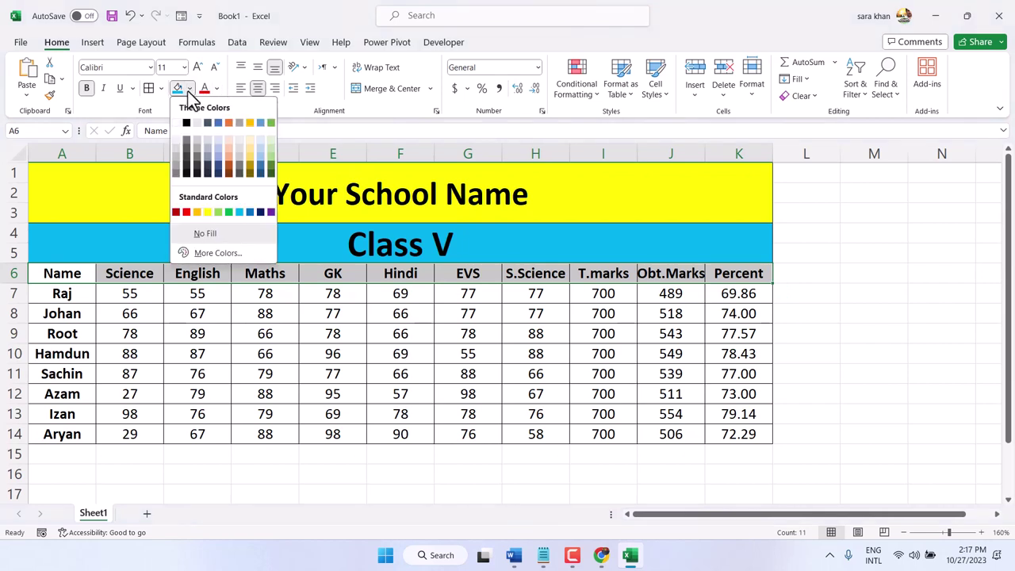
{"action": "left_click", "coordinate": [251, 149]}
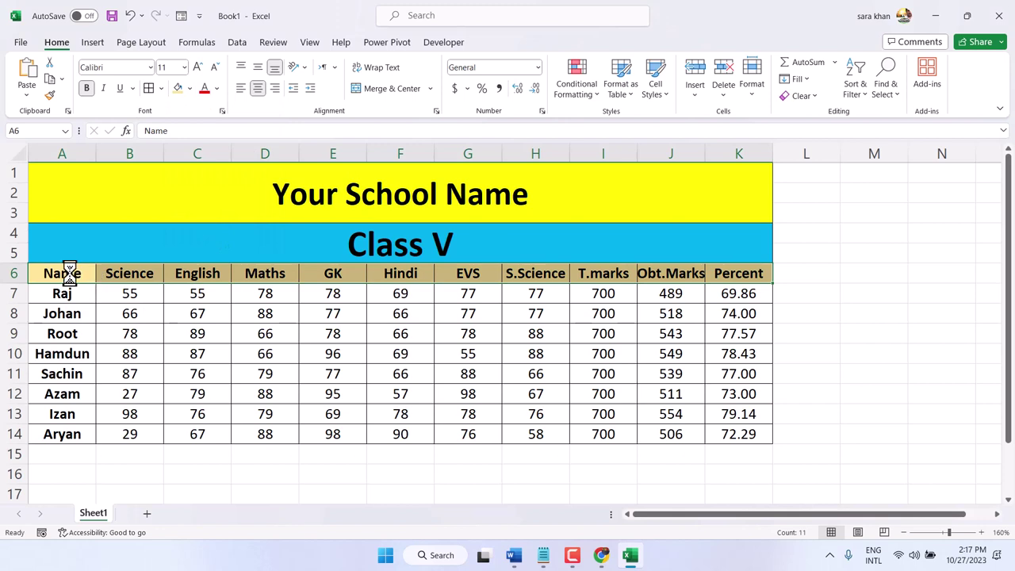
Give the Name column A6:A14 the same light gold fill.
{"action": "left_click_drag", "start_coordinate": [68, 270], "coordinate": [50, 431]}
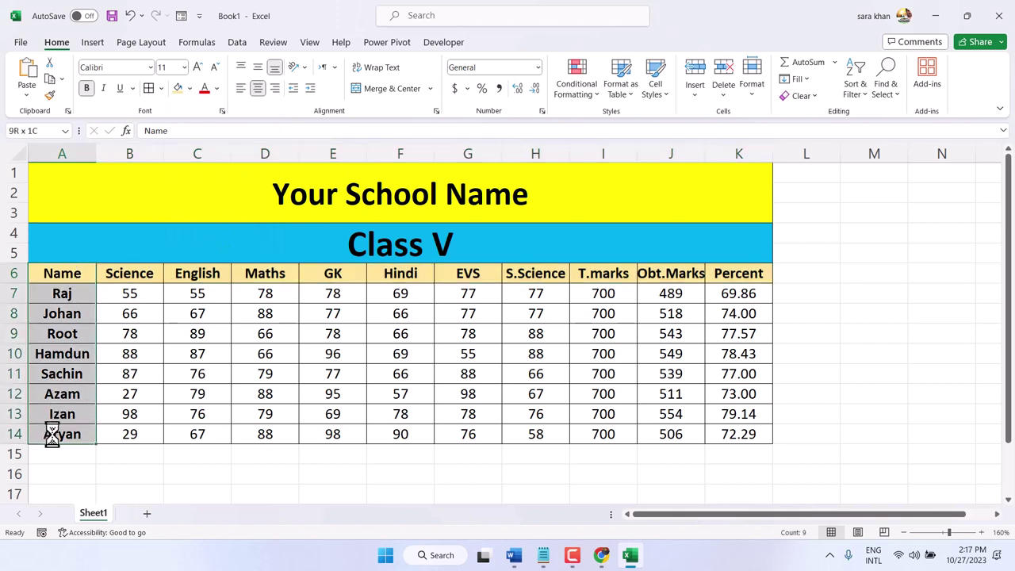
{"action": "left_click", "coordinate": [189, 88]}
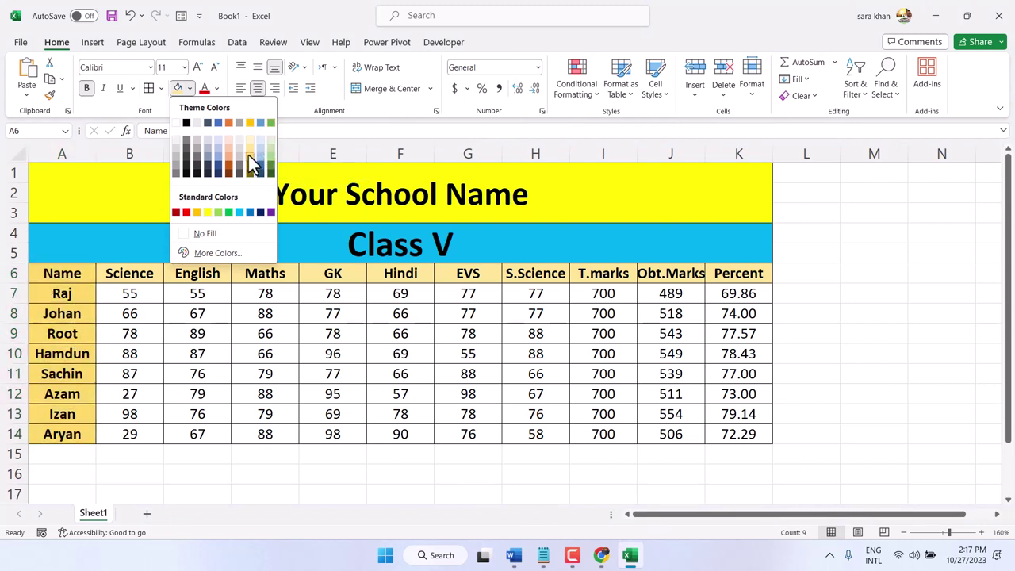
{"action": "left_click", "coordinate": [248, 155]}
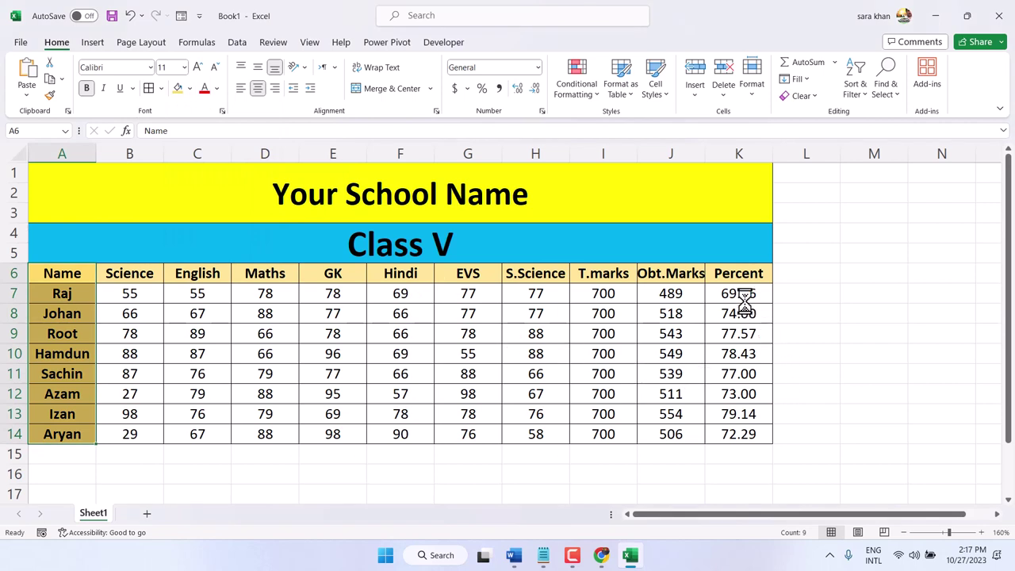
{"action": "left_click_drag", "start_coordinate": [734, 273], "coordinate": [748, 431]}
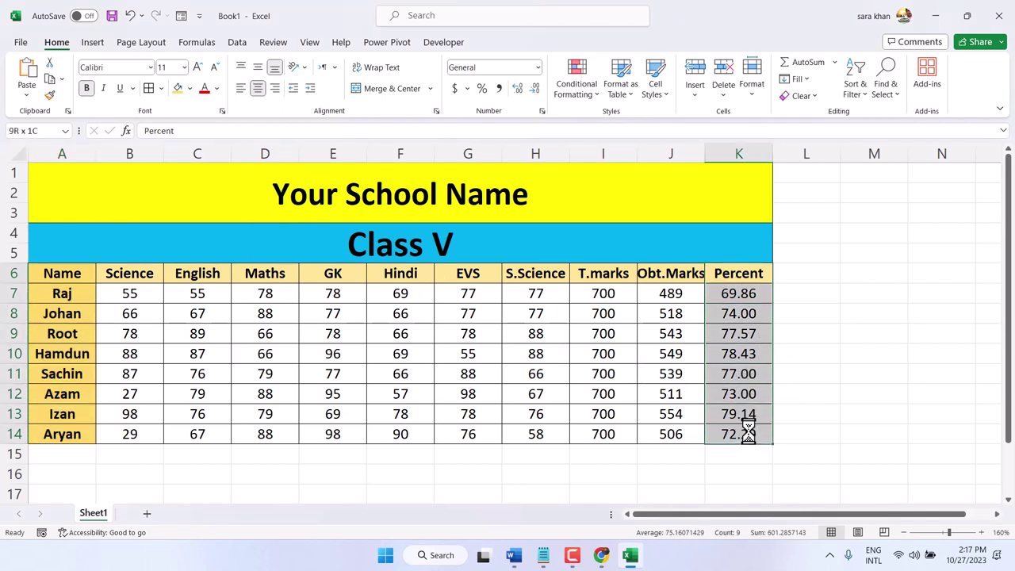
{"action": "left_click", "coordinate": [190, 88]}
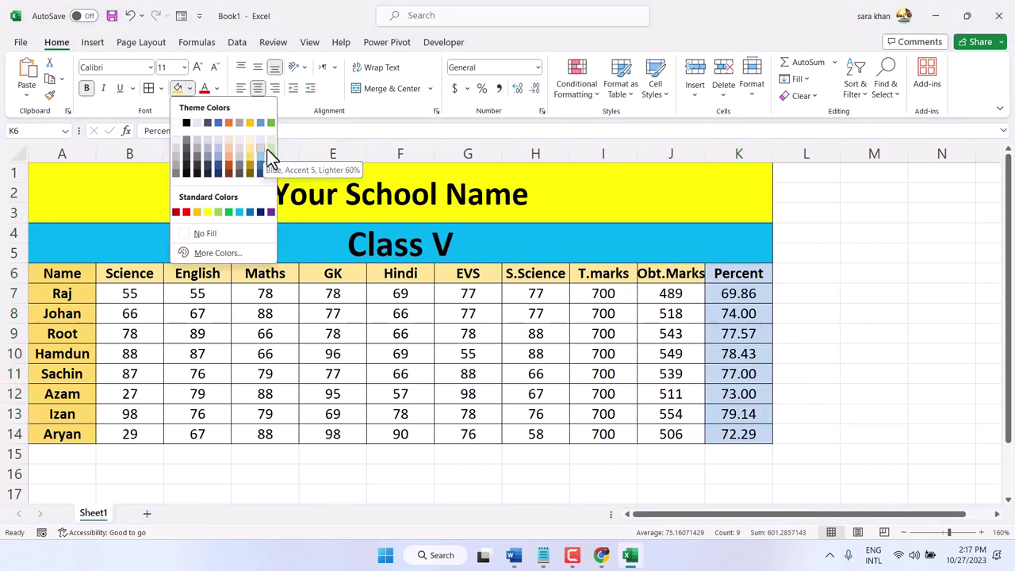
Close the fill colour palette without shading the Percent column, and deselect it.
{"action": "left_click", "coordinate": [870, 349]}
{"action": "left_click", "coordinate": [871, 350]}
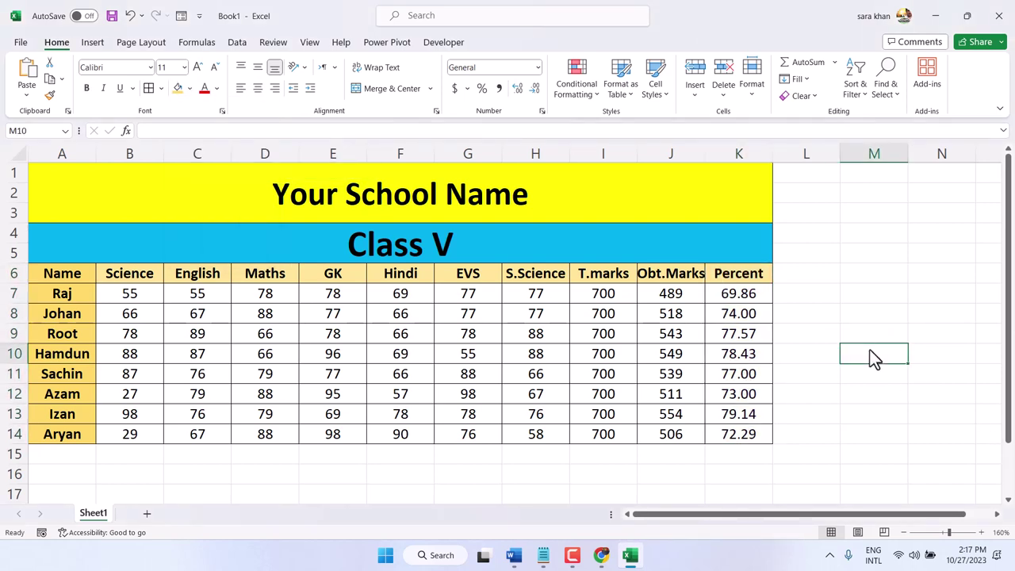